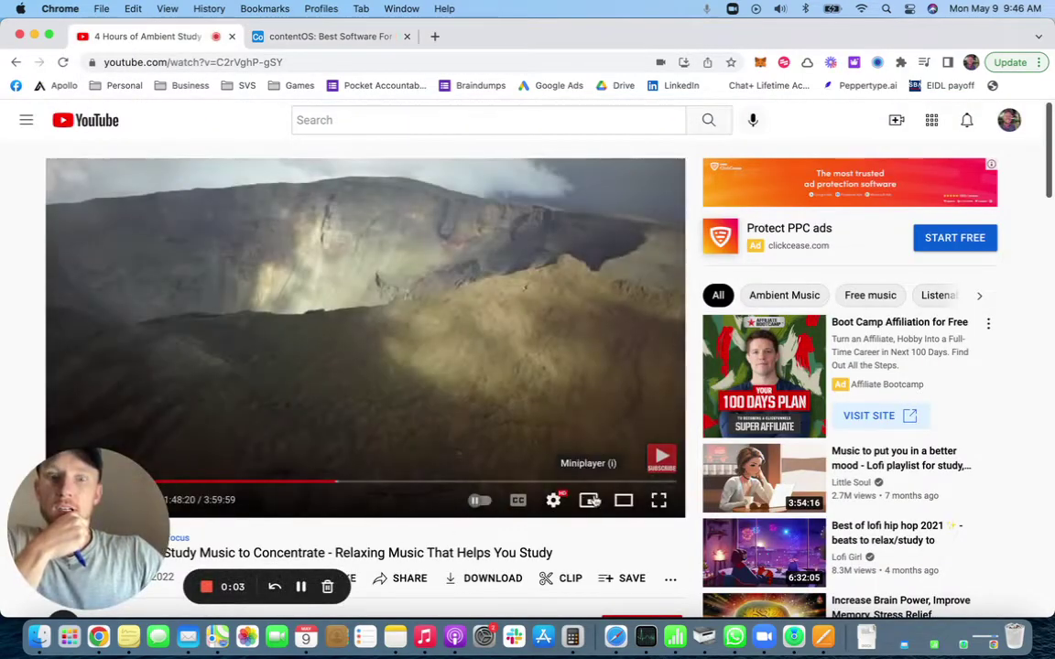
Step: Lower the volume of the ambient study music video and switch to the contentOS base in Airtable
scroll(303, 412, "down", 3)
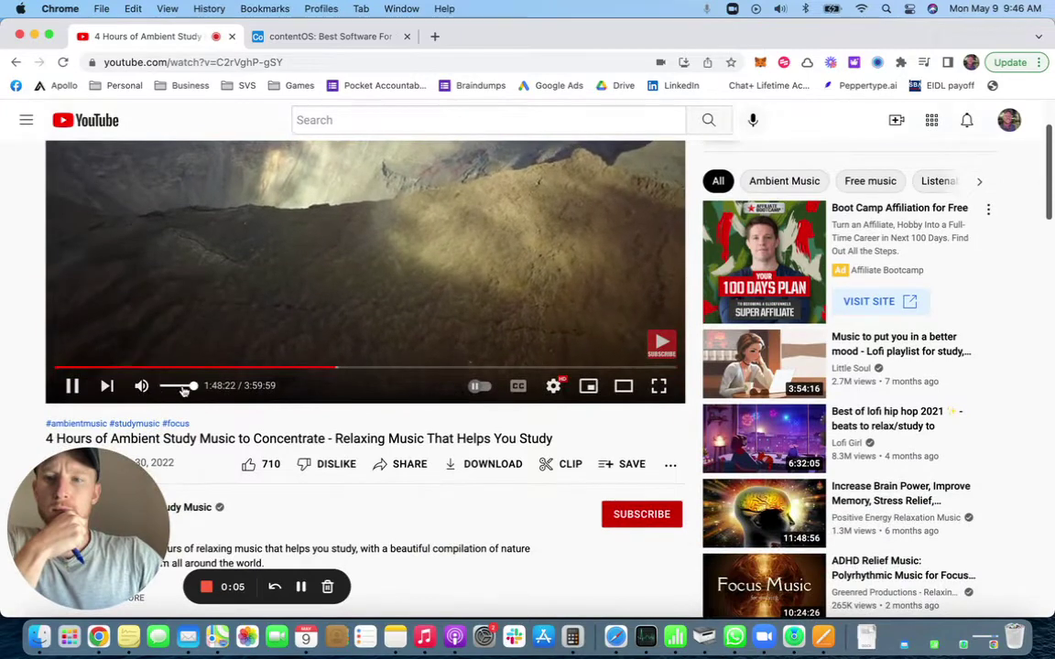
left_click_drag(189, 385, 173, 388)
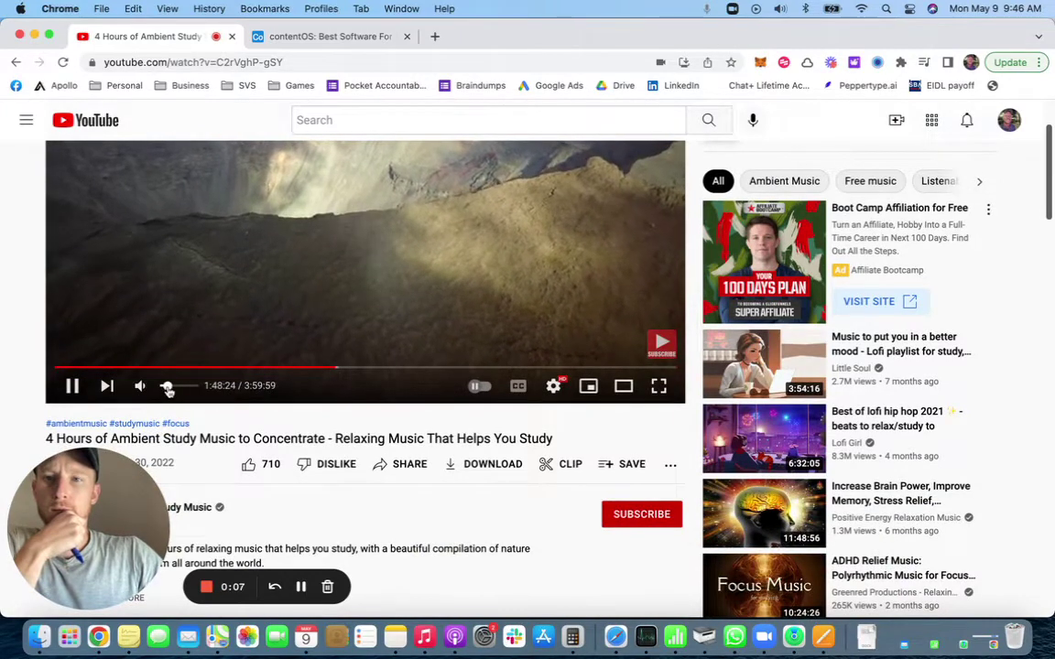
left_click(307, 39)
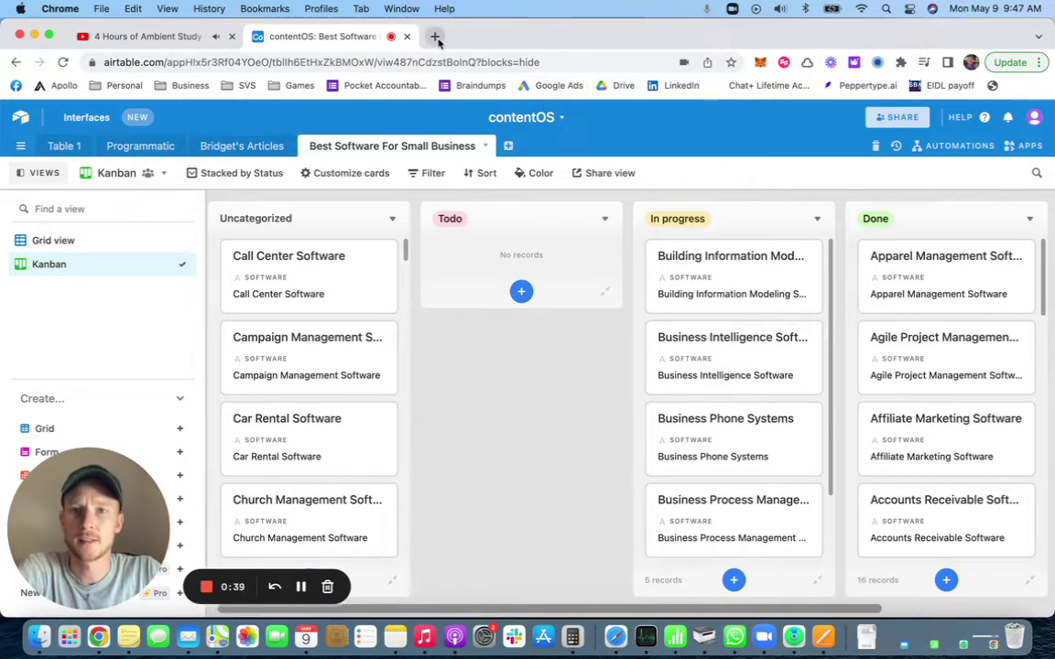
Step: Open Google Drive in a new browser tab, switch to the Nurturely work account and go to My Drive
left_click(435, 37)
type("driv")
key("Return")
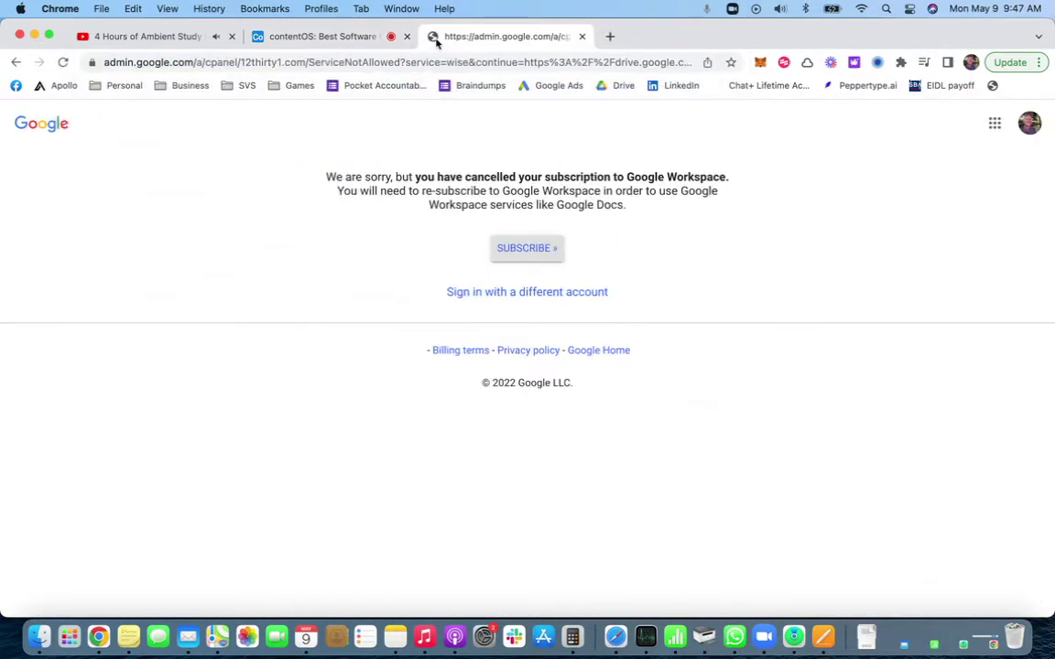
left_click(1027, 125)
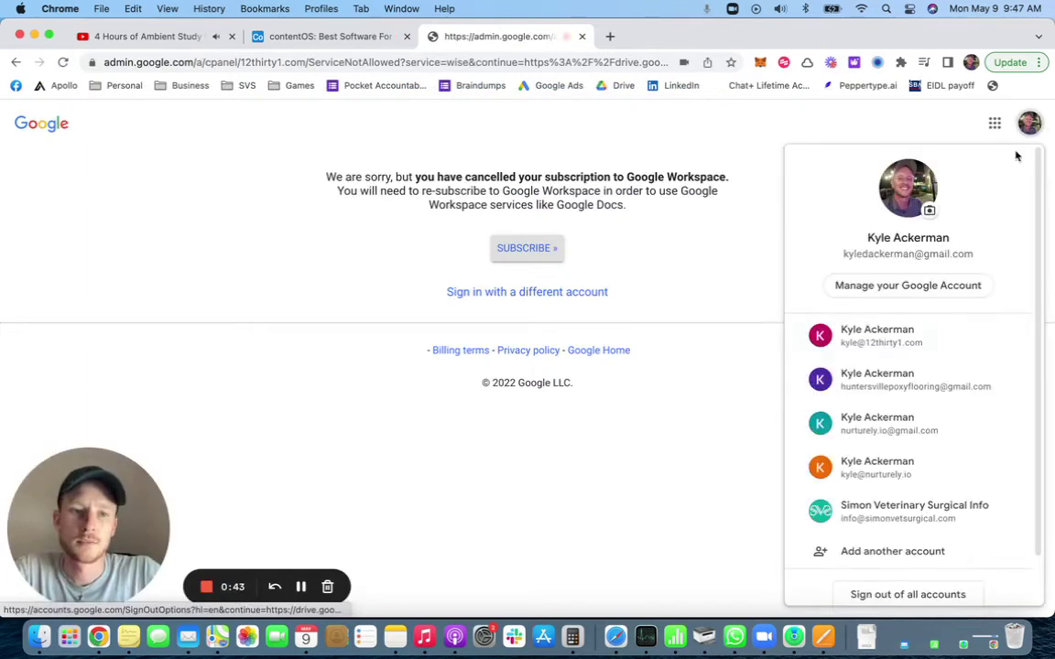
left_click(918, 465)
left_click(581, 37)
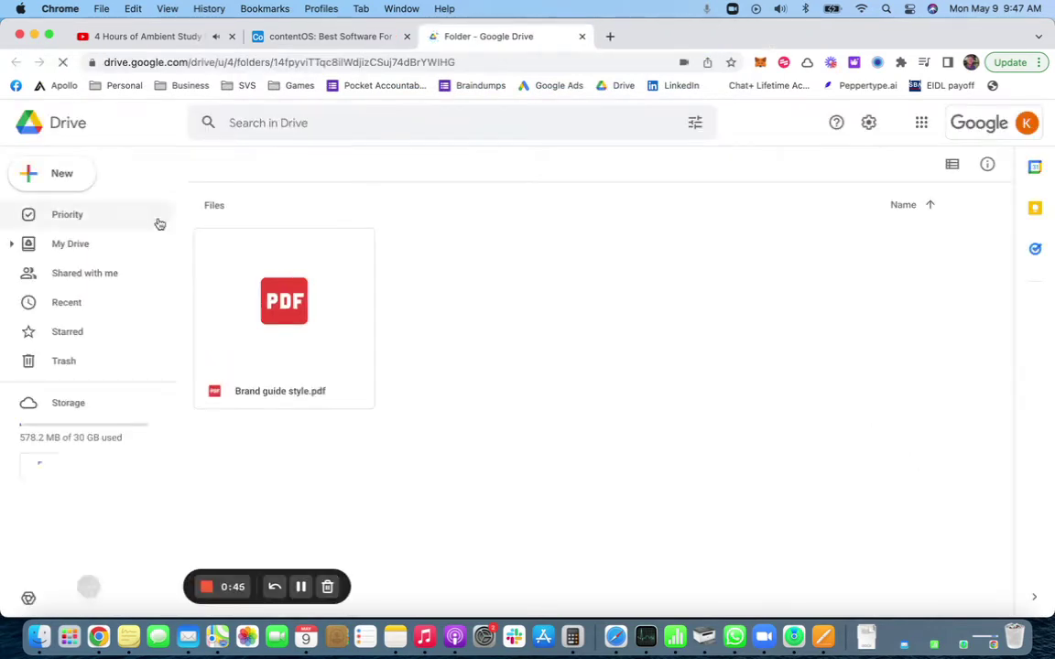
left_click(218, 164)
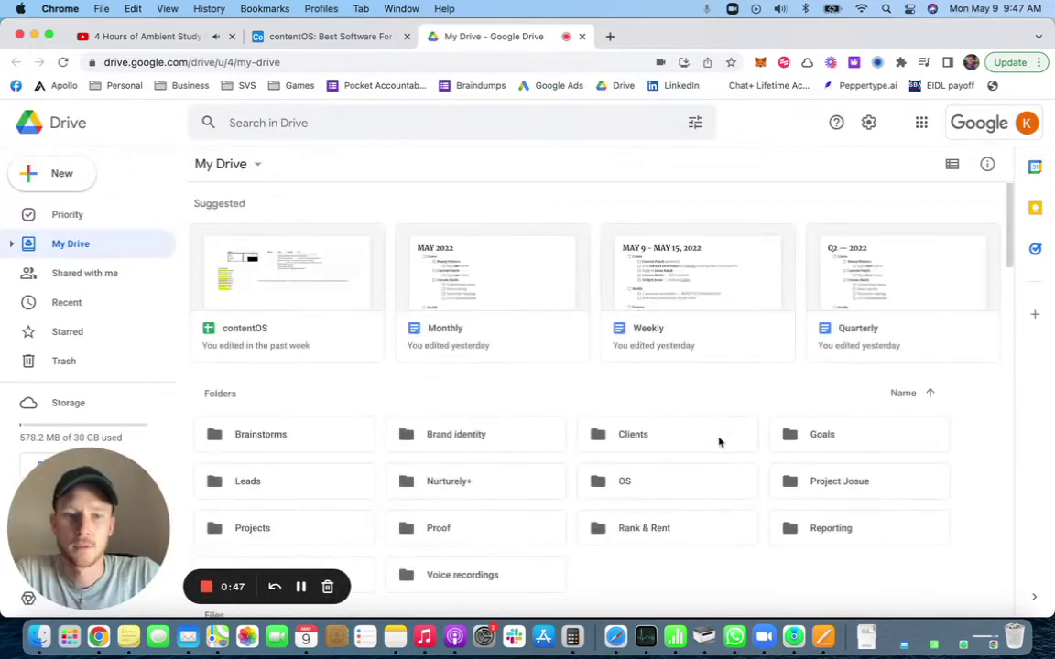
Step: Open the Unpublished folder inside OS, contentOS, Programmatic SEO in My Drive
double_click(693, 480)
double_click(696, 247)
double_click(904, 248)
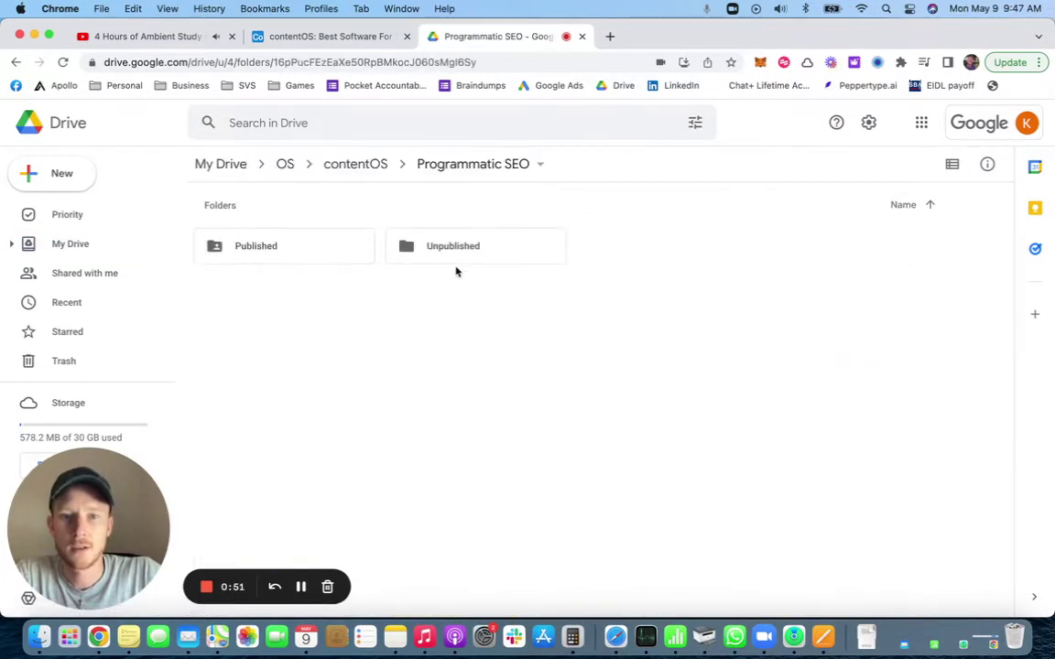
double_click(439, 245)
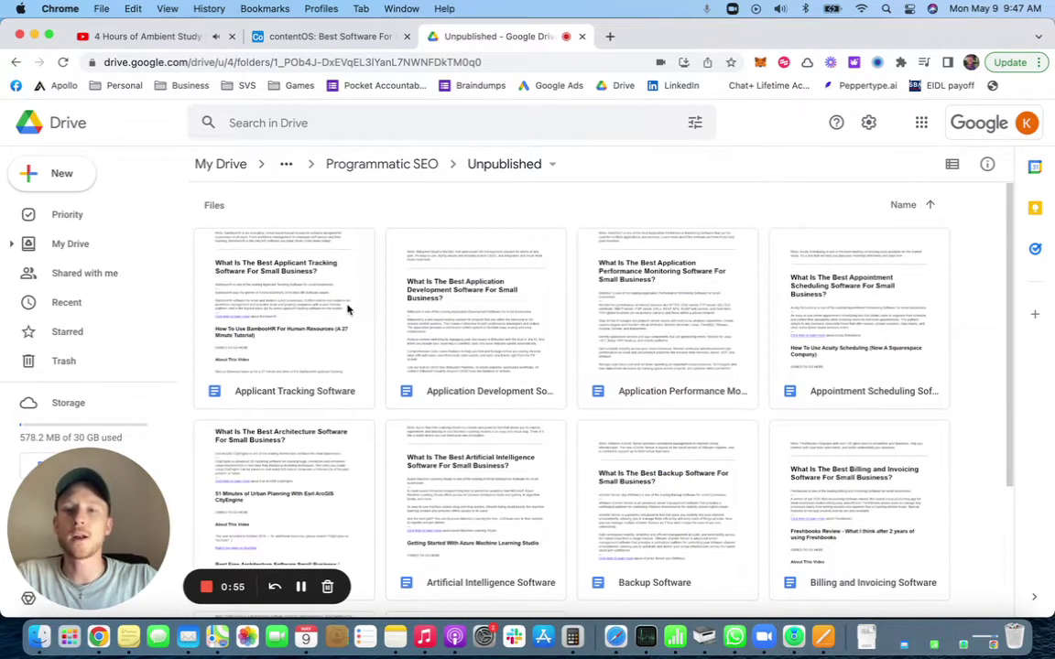
Step: Check the Best Software For Small Business Kanban board and open the Applicant Tracking Software document from the Unpublished folder
left_click(318, 38)
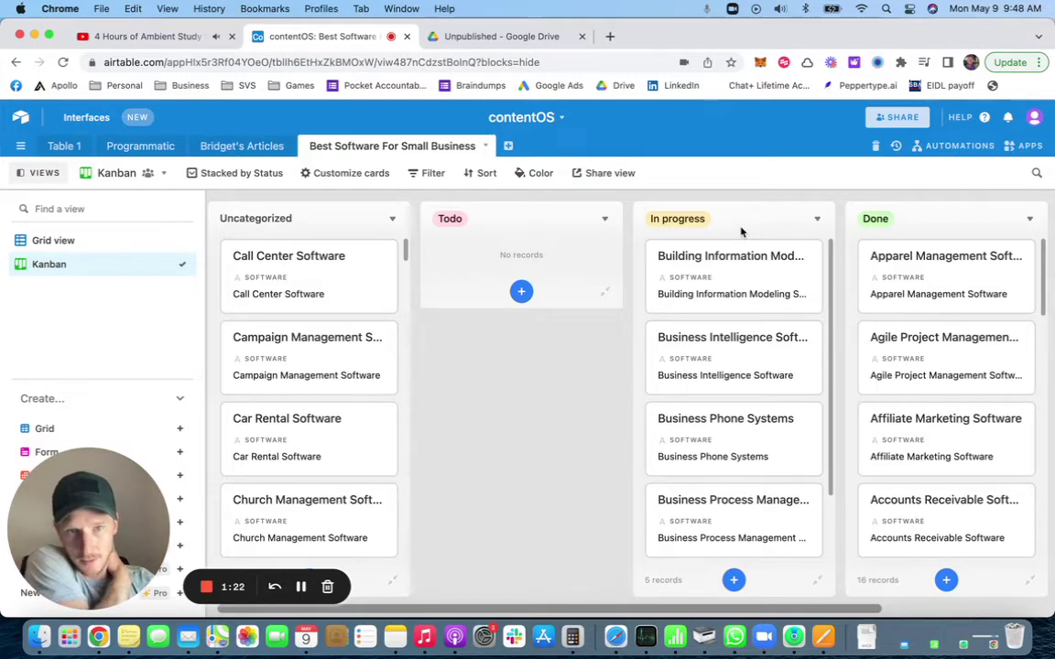
left_click(483, 37)
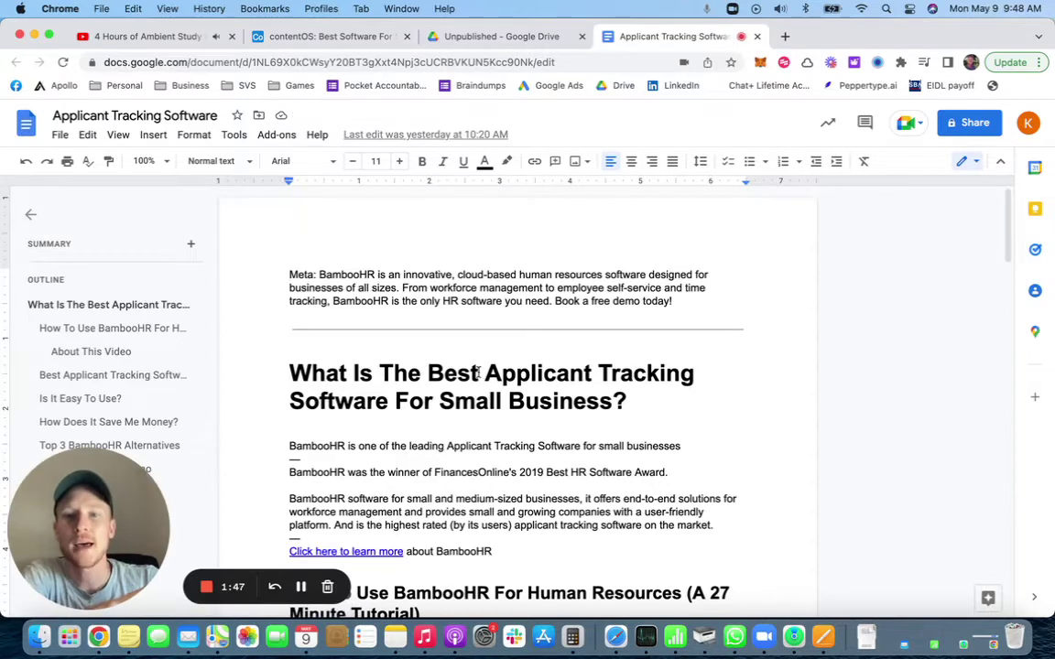
Step: Highlight "Applicant Tracking" in the document's main heading
left_click_drag(484, 373, 694, 374)
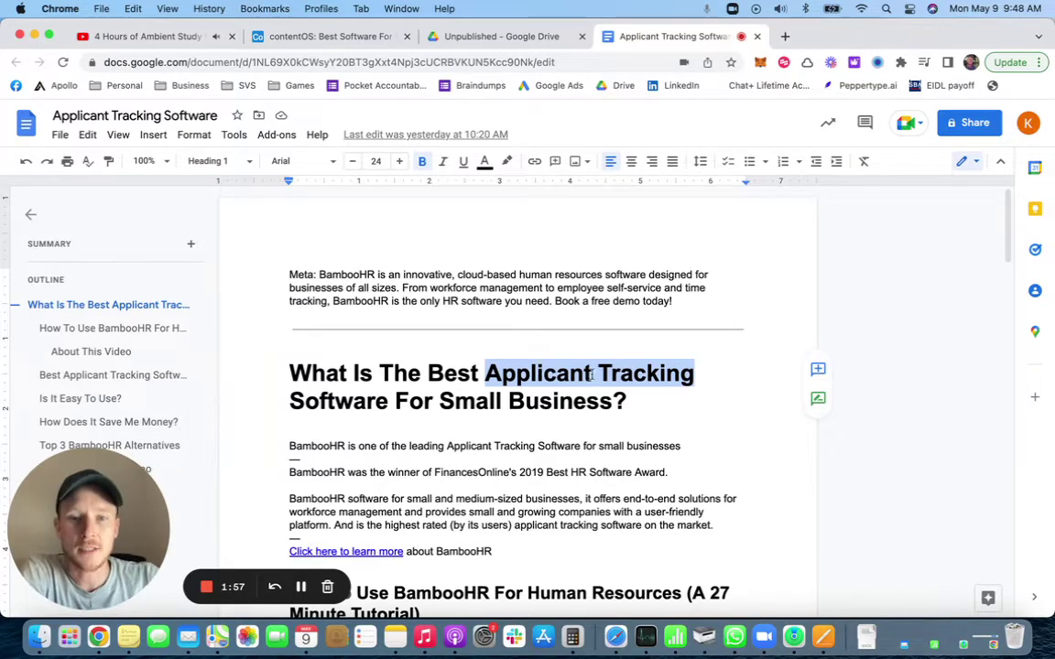
left_click_drag(701, 372, 484, 374)
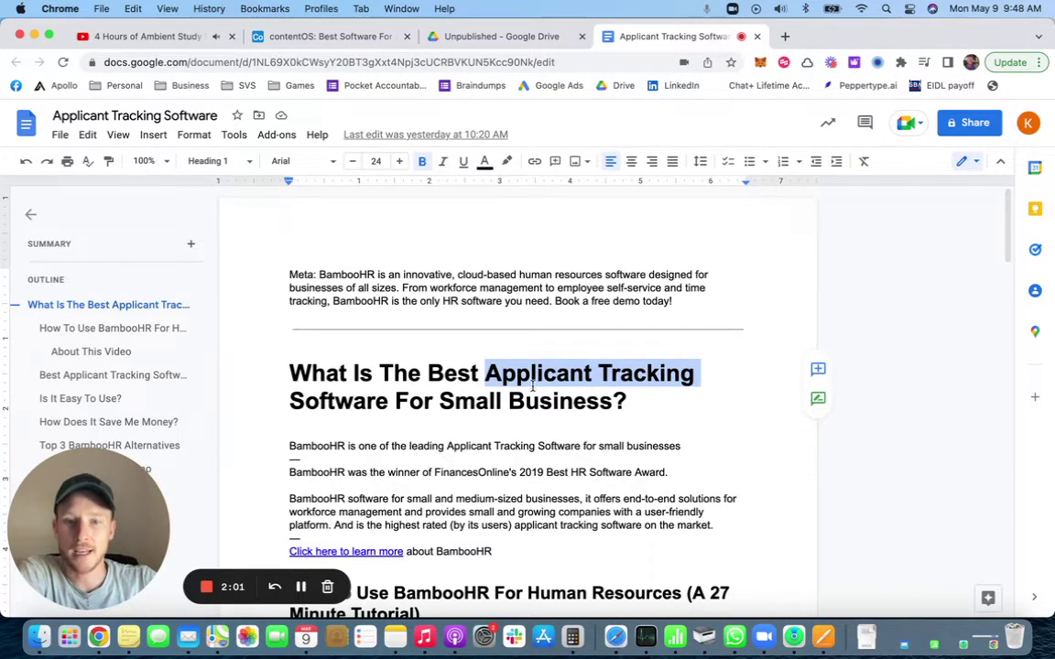
scroll(535, 388, "down", 1)
Step: Look over the article documents in the Unpublished folder and return to the Applicant Tracking Software document
left_click(470, 38)
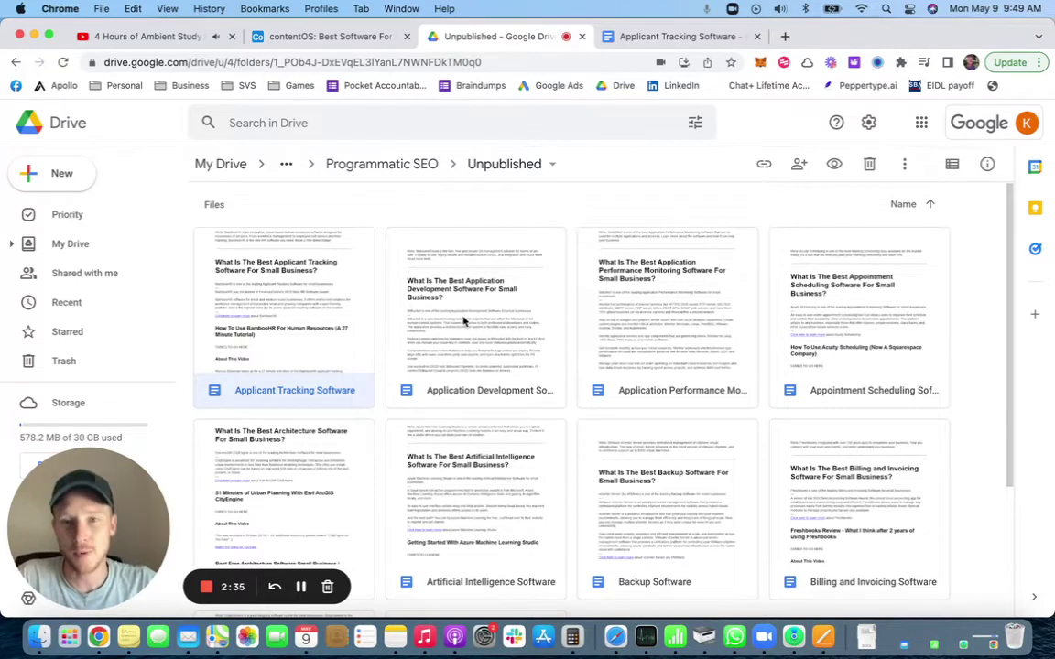
scroll(461, 320, "down", 1)
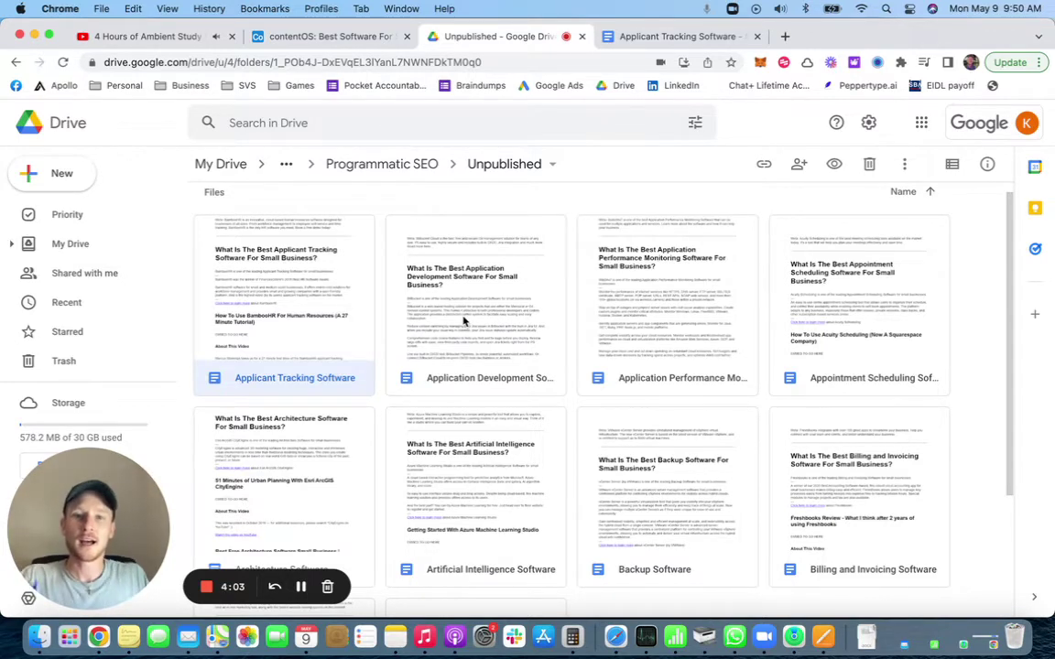
left_click(645, 38)
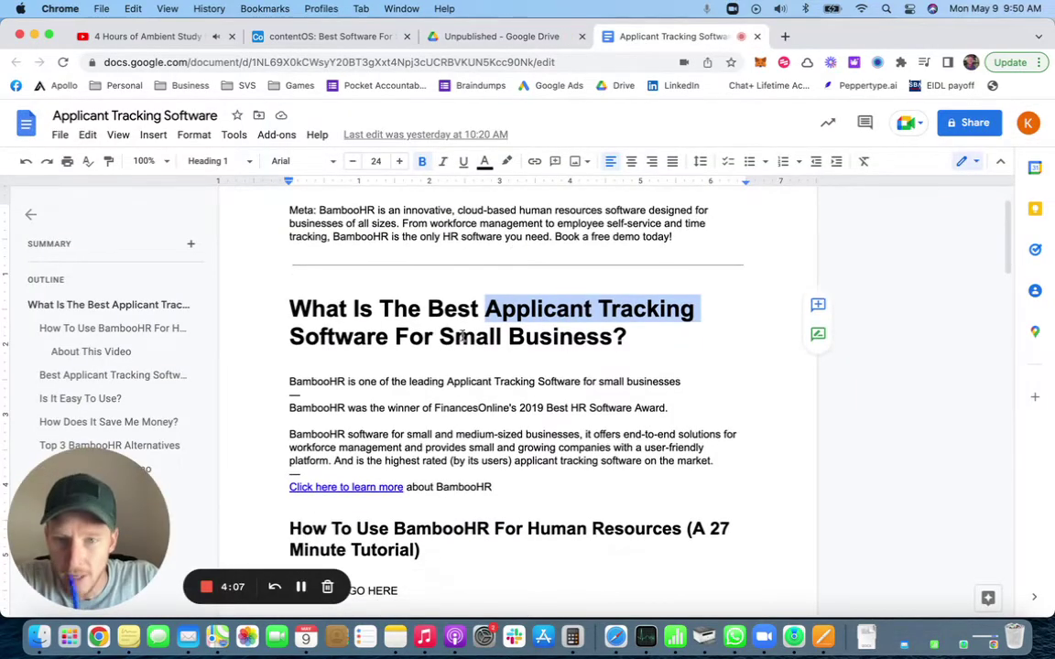
Step: Highlight the opening words of the "BambooHR is one of the leading" sentence below the main heading
left_click(411, 336)
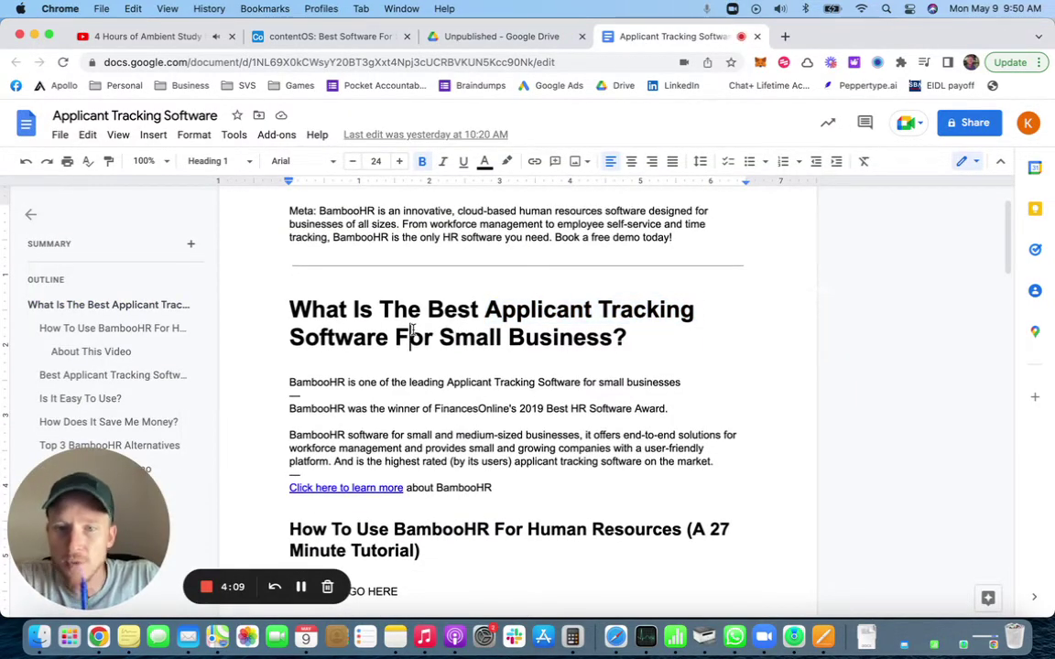
left_click_drag(289, 382, 378, 383)
left_click(395, 383)
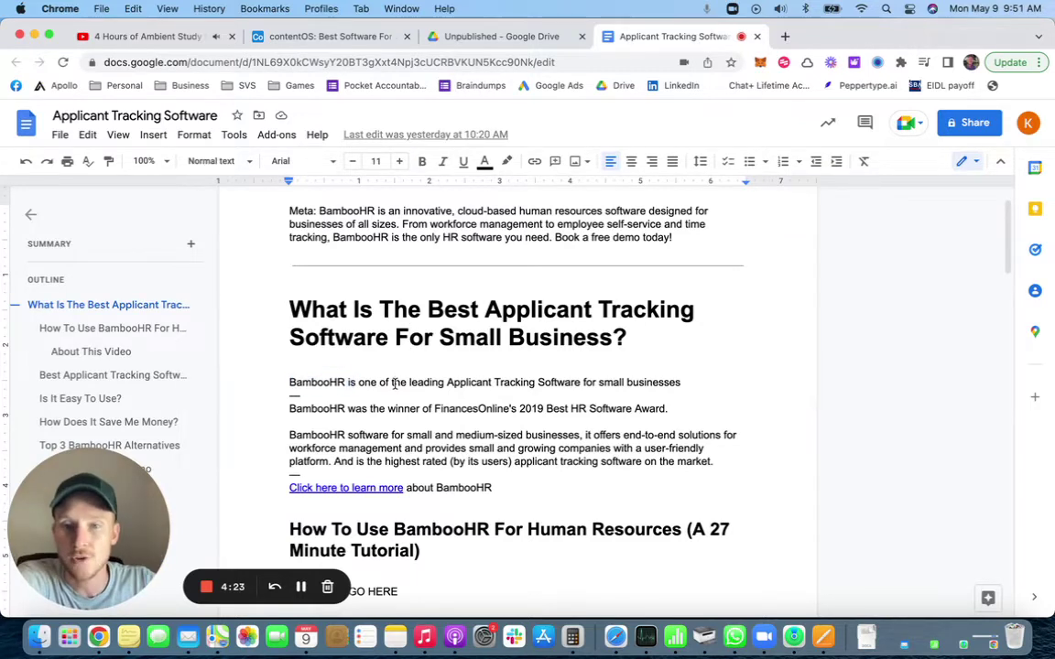
left_click_drag(289, 382, 357, 383)
left_click(392, 382)
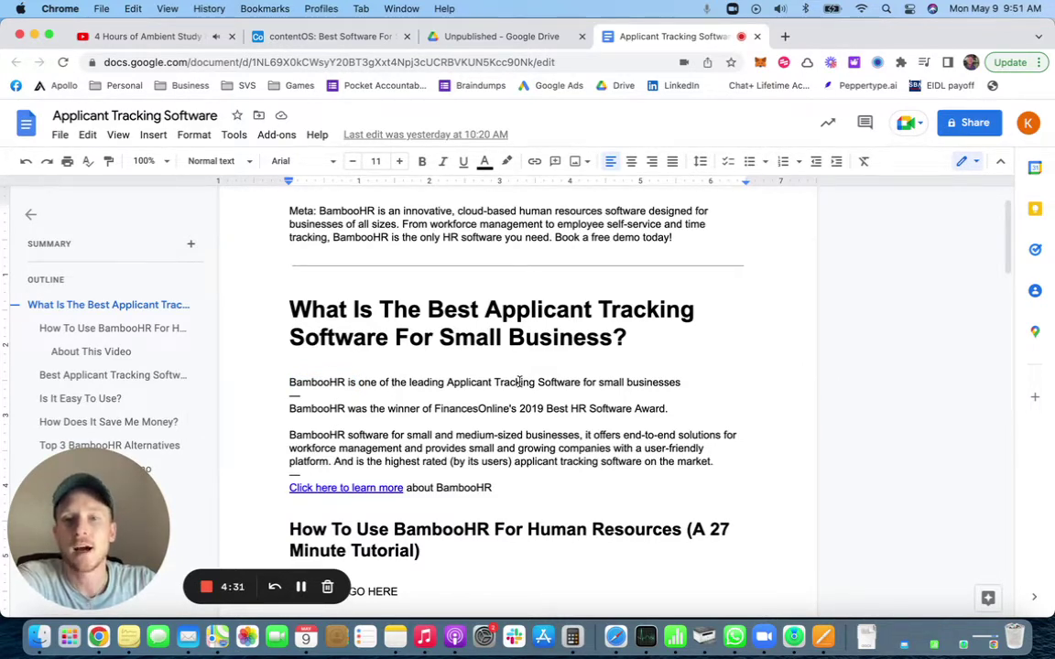
Step: Review the article's introduction, highlighting "BambooHR is" in the first sentence and the main heading
scroll(520, 382, "down", 2)
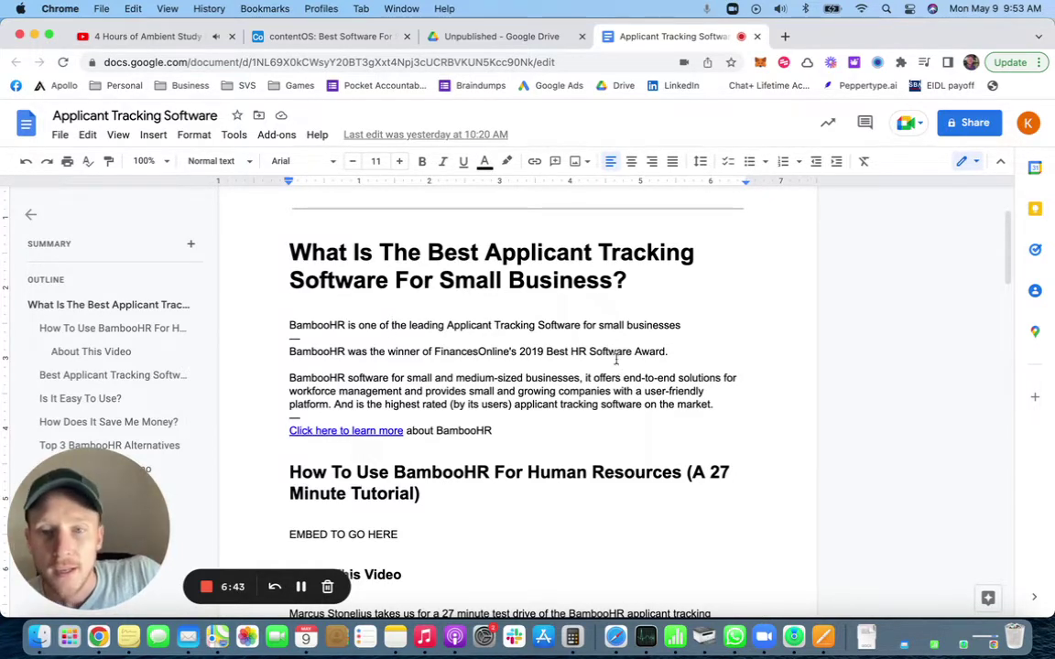
left_click_drag(296, 324, 359, 326)
scroll(361, 326, "down", 2)
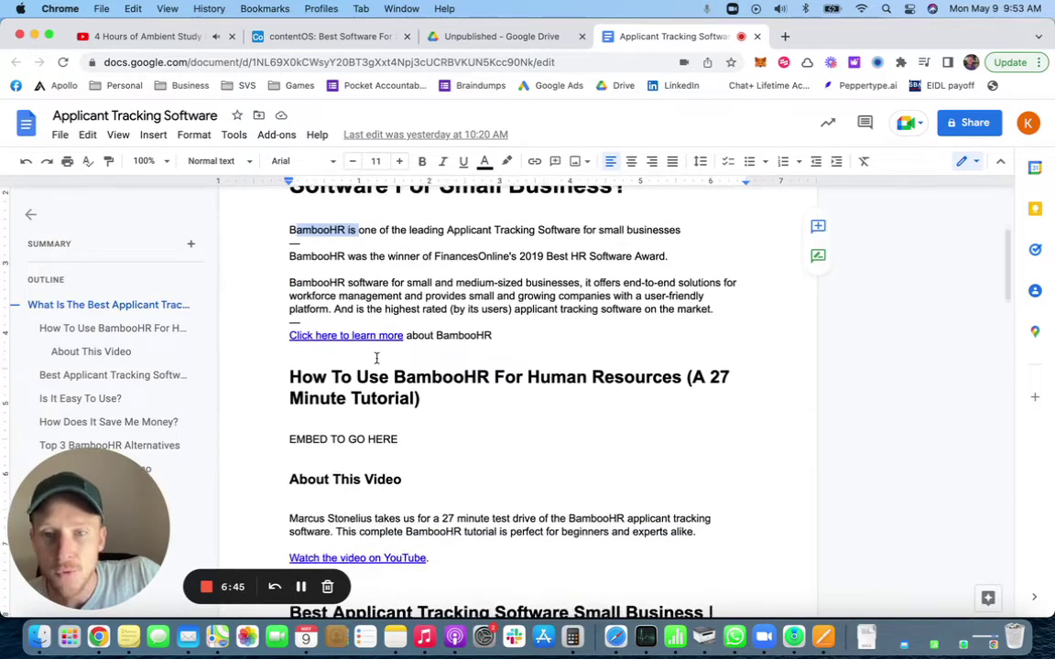
scroll(367, 326, "up", 3)
scroll(371, 326, "up", 1)
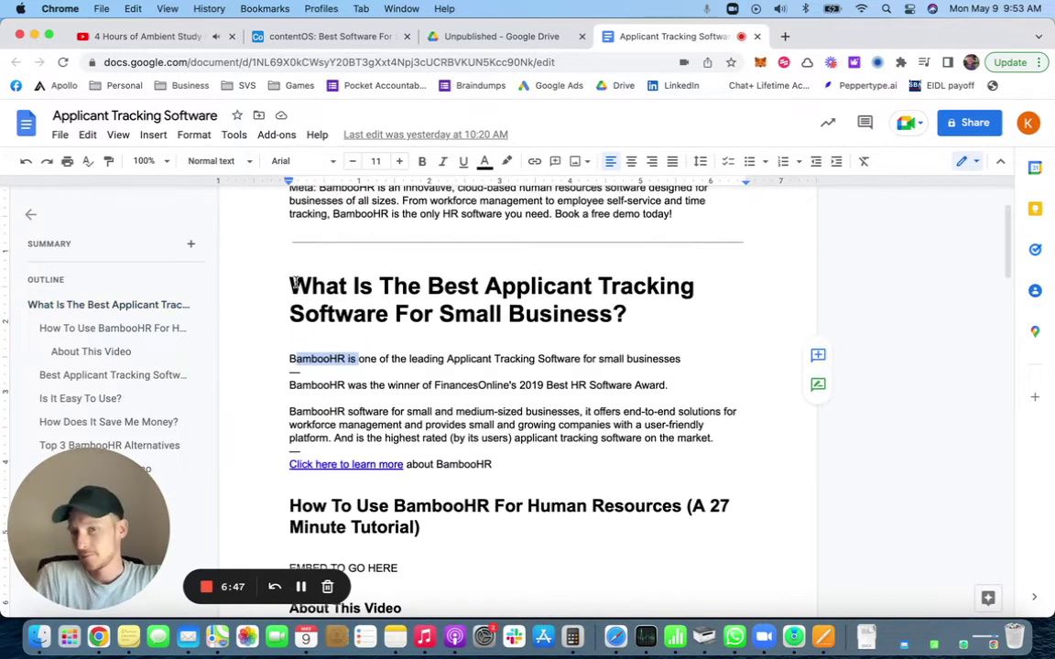
left_click_drag(291, 286, 631, 302)
Step: Highlight "How To Use BambooHR For Human Resources" in the tutorial section heading
scroll(623, 316, "down", 4)
scroll(619, 330, "down", 1)
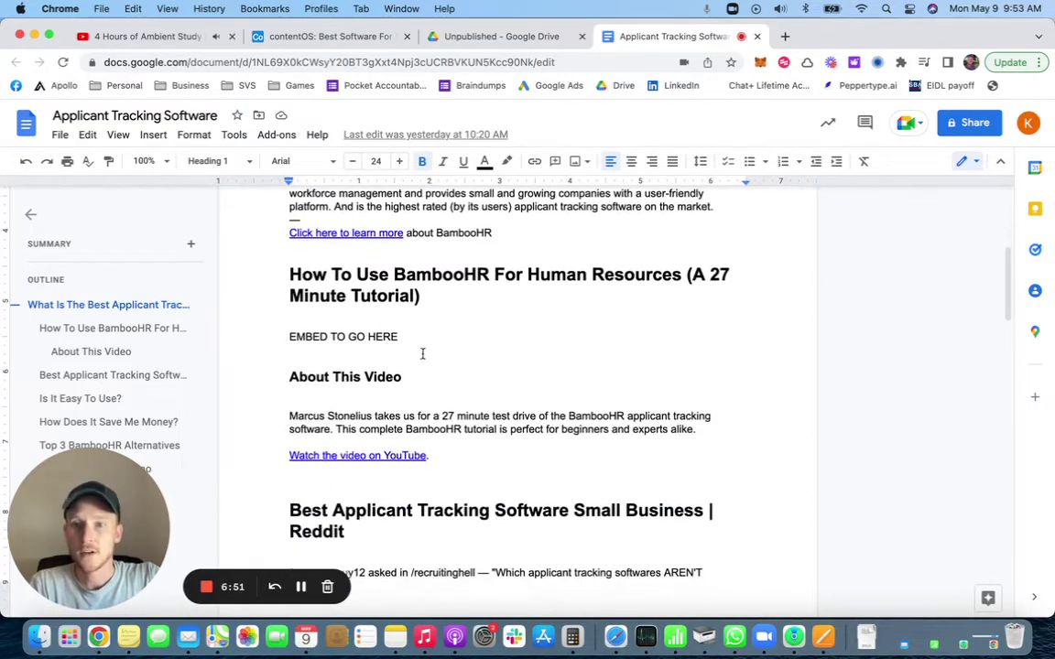
left_click(238, 325)
left_click_drag(273, 268, 678, 277)
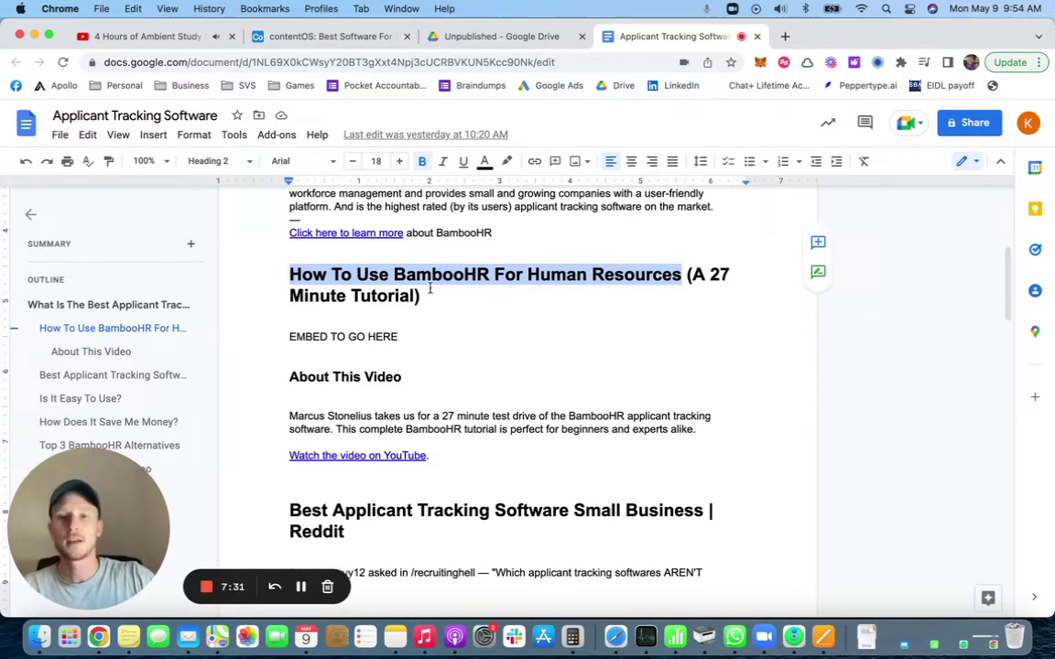
Step: Examine the video description under About This Video, highlighting its first line
scroll(421, 365, "down", 1)
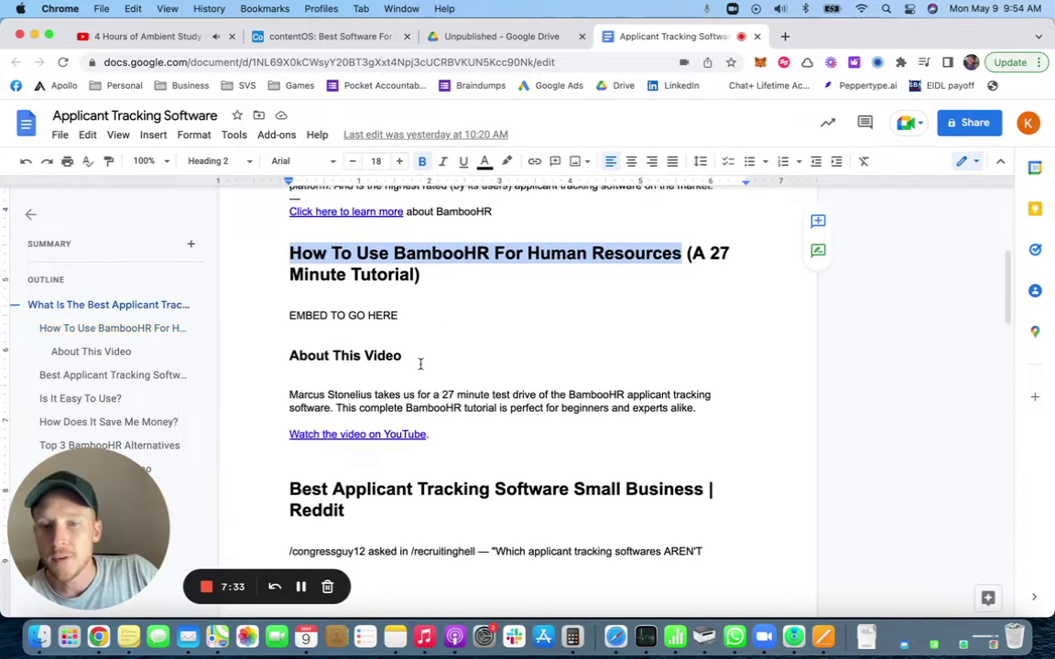
scroll(420, 364, "down", 1)
left_click_drag(716, 359, 267, 360)
left_click(408, 358)
left_click(477, 359)
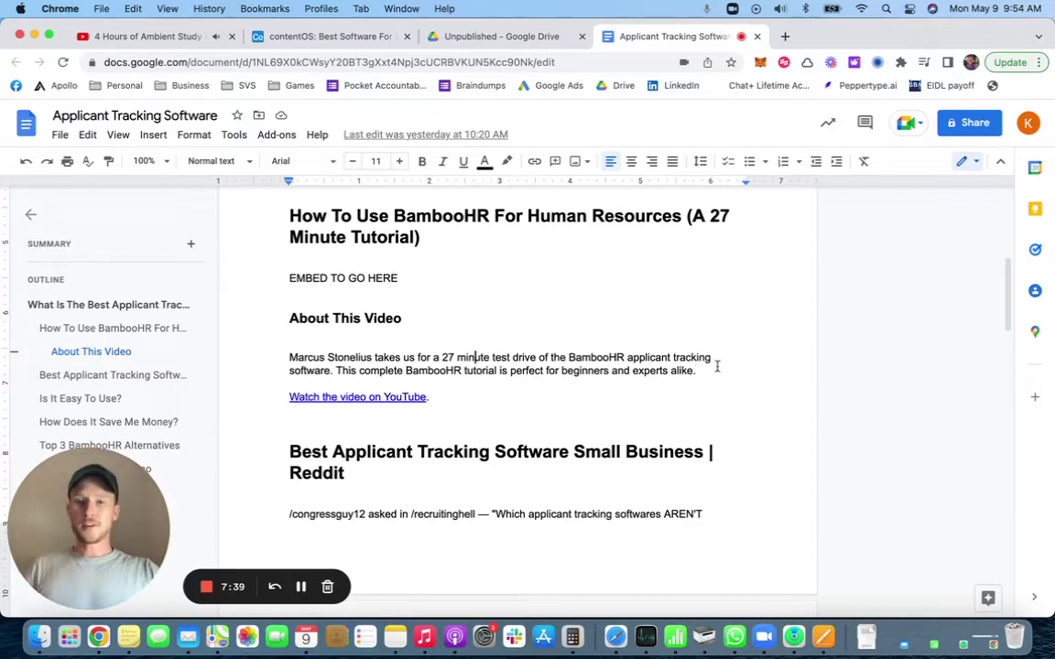
Step: Highlight the "EMBED TO GO HERE" placeholder and preview the "Click here to learn more" link about BambooHR
scroll(440, 371, "up", 2)
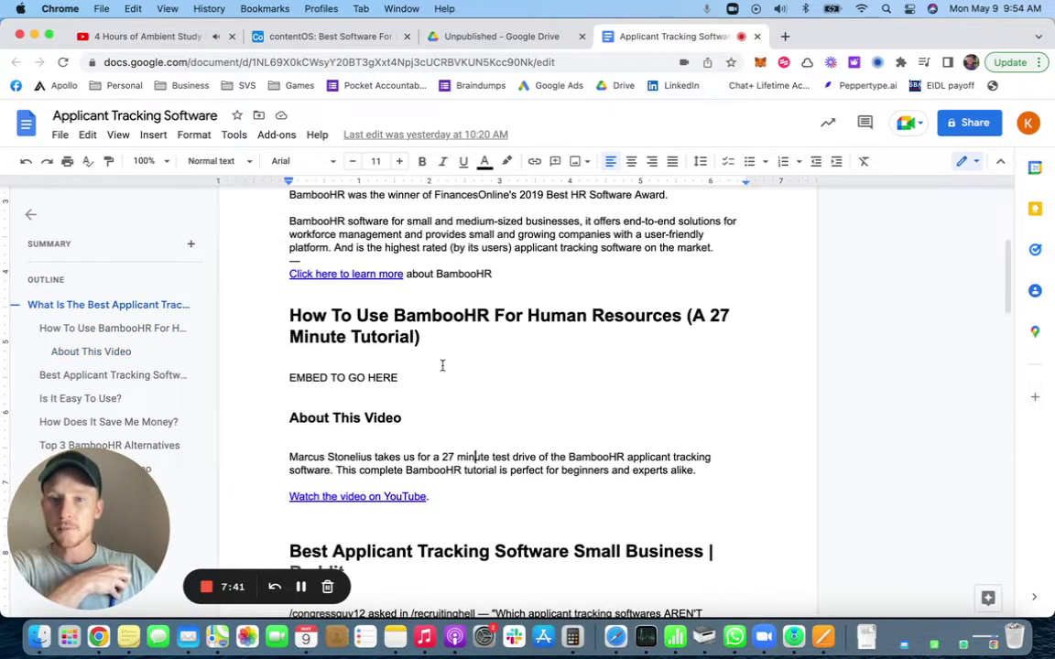
left_click_drag(440, 371, 285, 377)
scroll(367, 316, "up", 2)
left_click(353, 341)
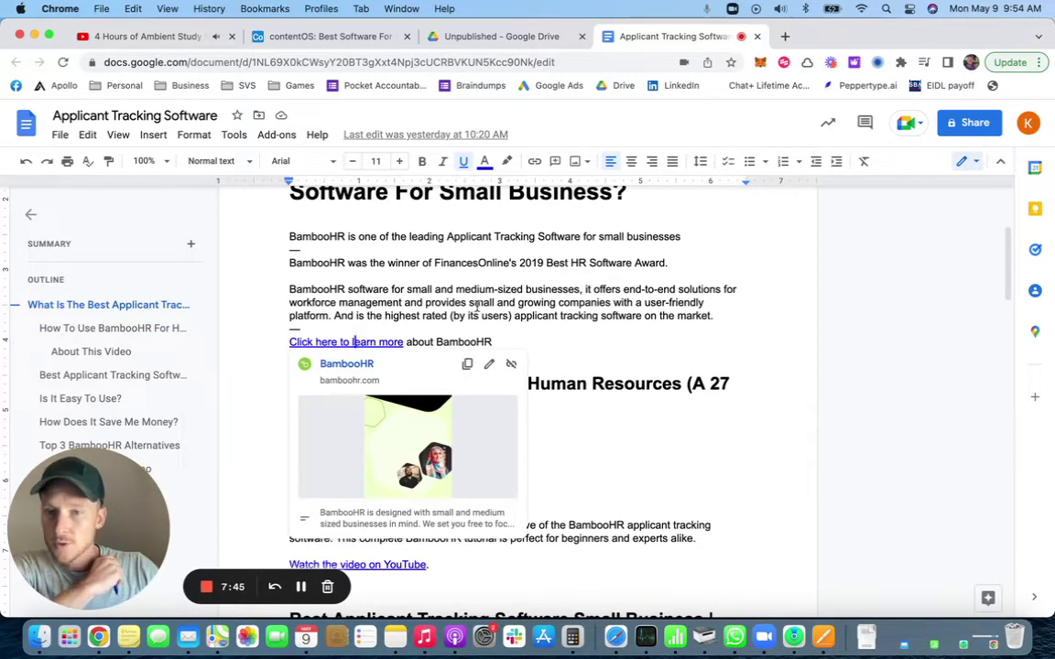
scroll(513, 275, "down", 2)
left_click(575, 246)
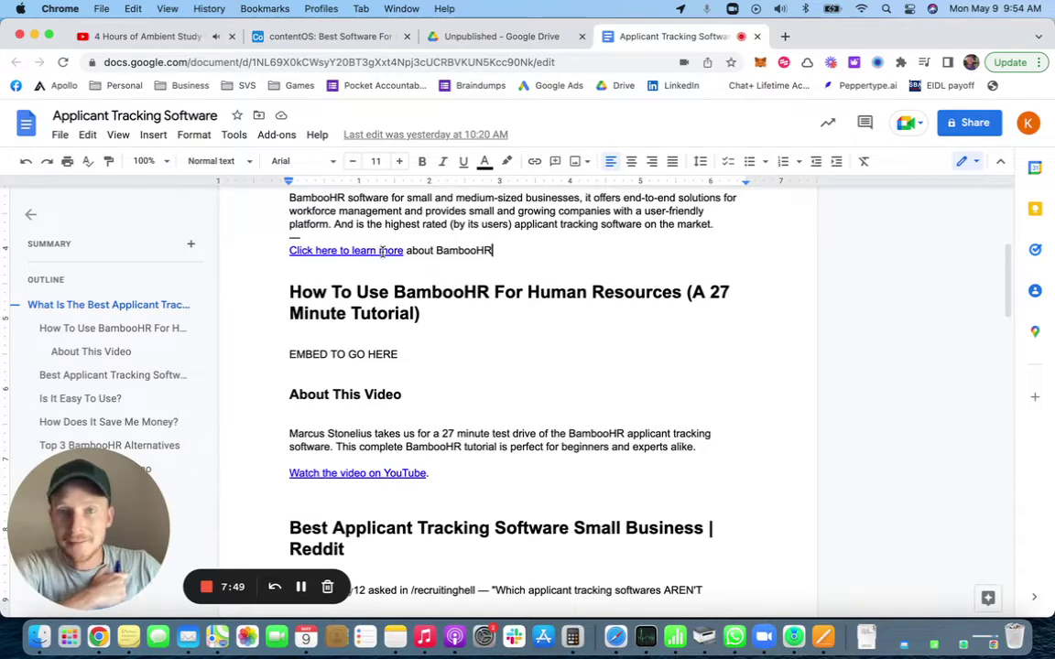
Step: Examine the Reddit section and compare it with the video tutorial section above it
scroll(529, 416, "down", 3)
scroll(529, 421, "down", 2)
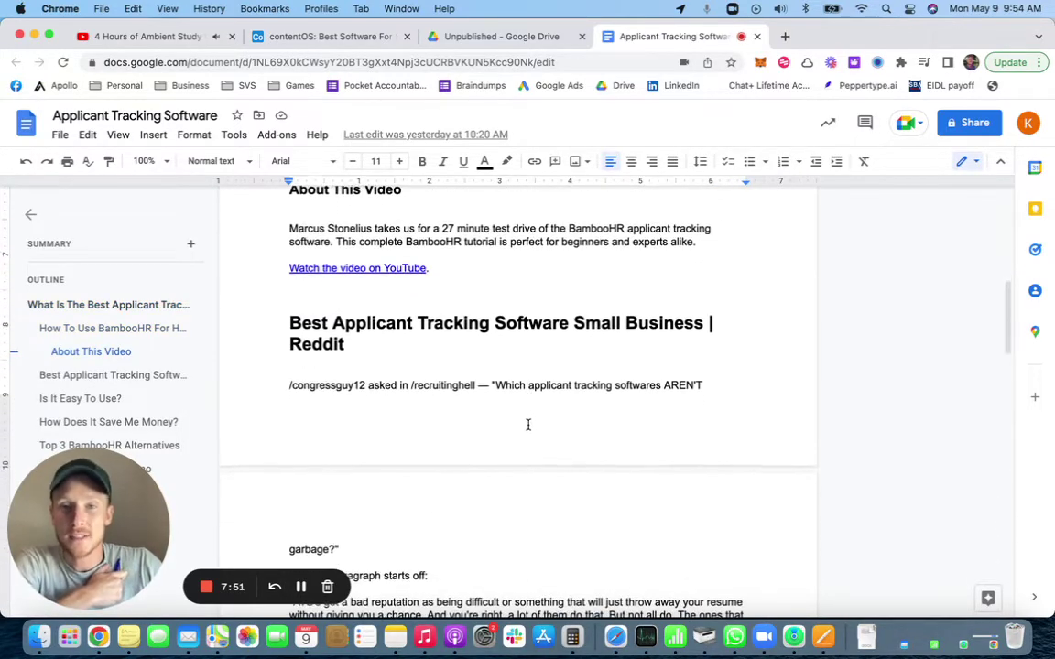
scroll(326, 405, "down", 1)
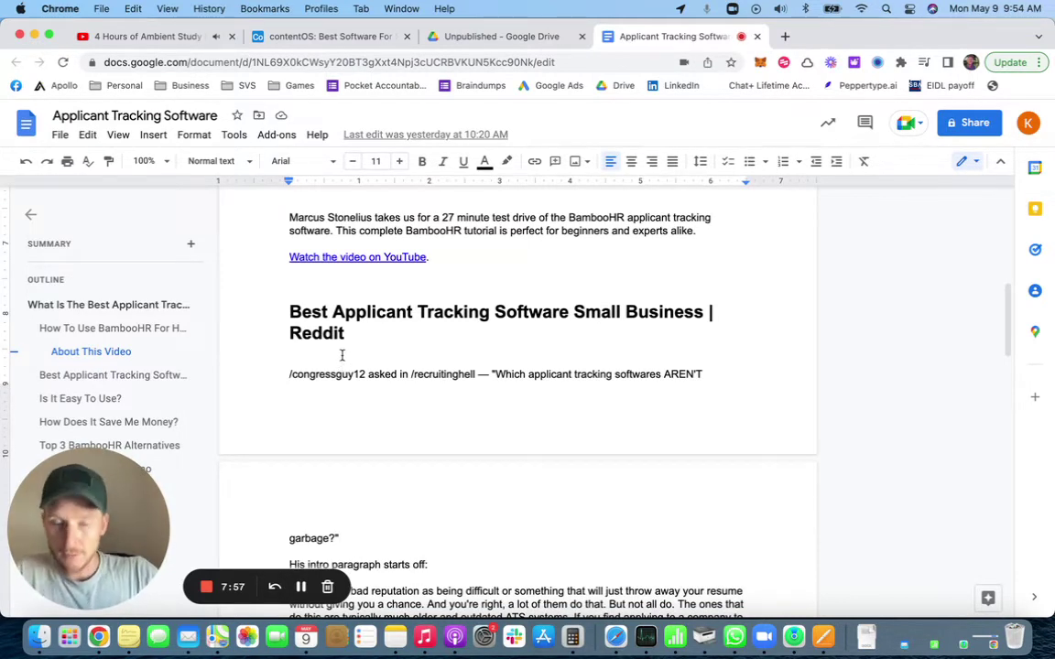
scroll(323, 341, "down", 1)
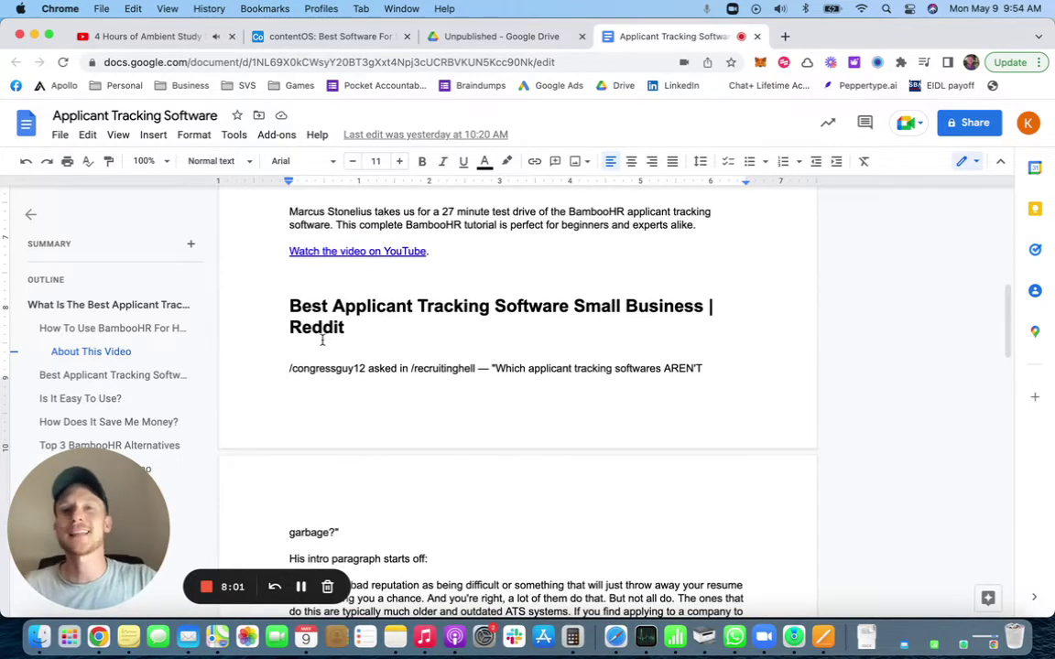
scroll(323, 341, "up", 1)
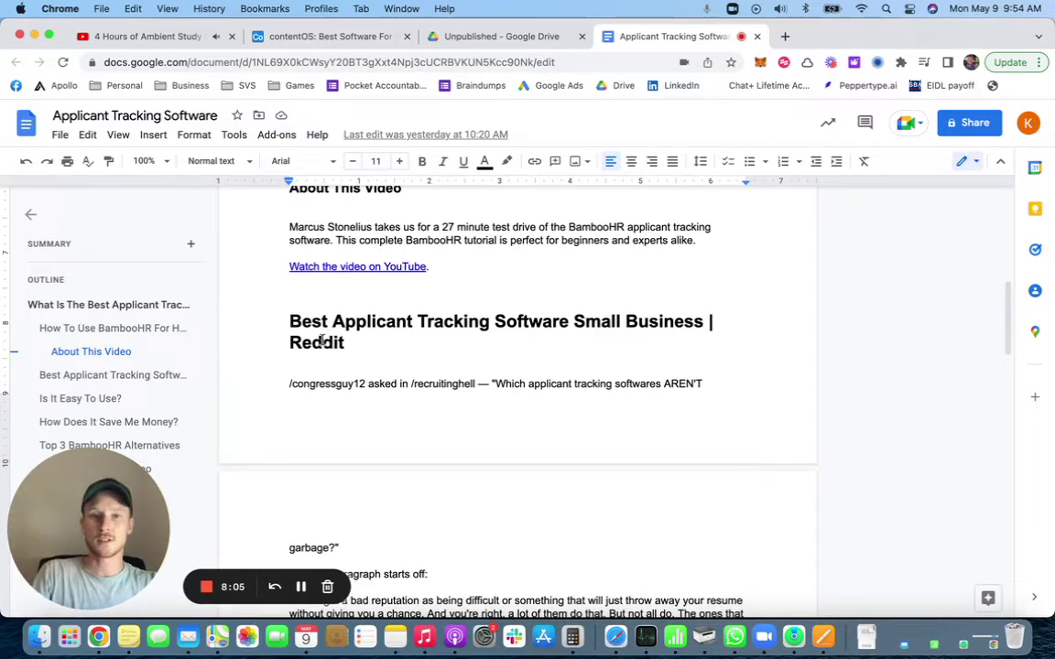
scroll(334, 339, "up", 5)
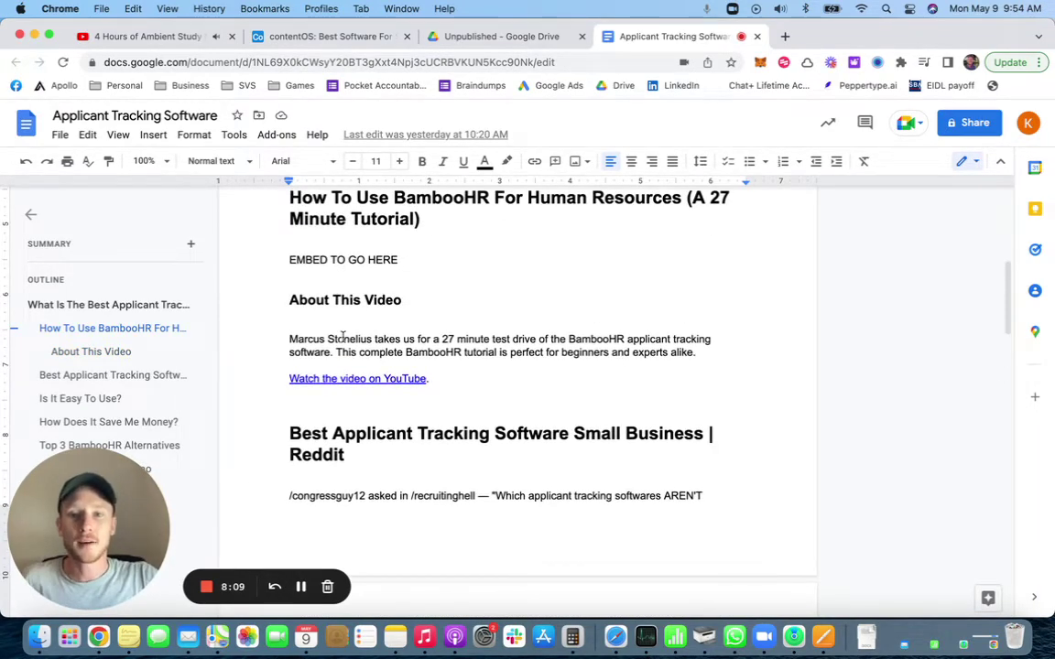
scroll(346, 343, "up", 5)
scroll(463, 363, "down", 2)
scroll(472, 366, "down", 1)
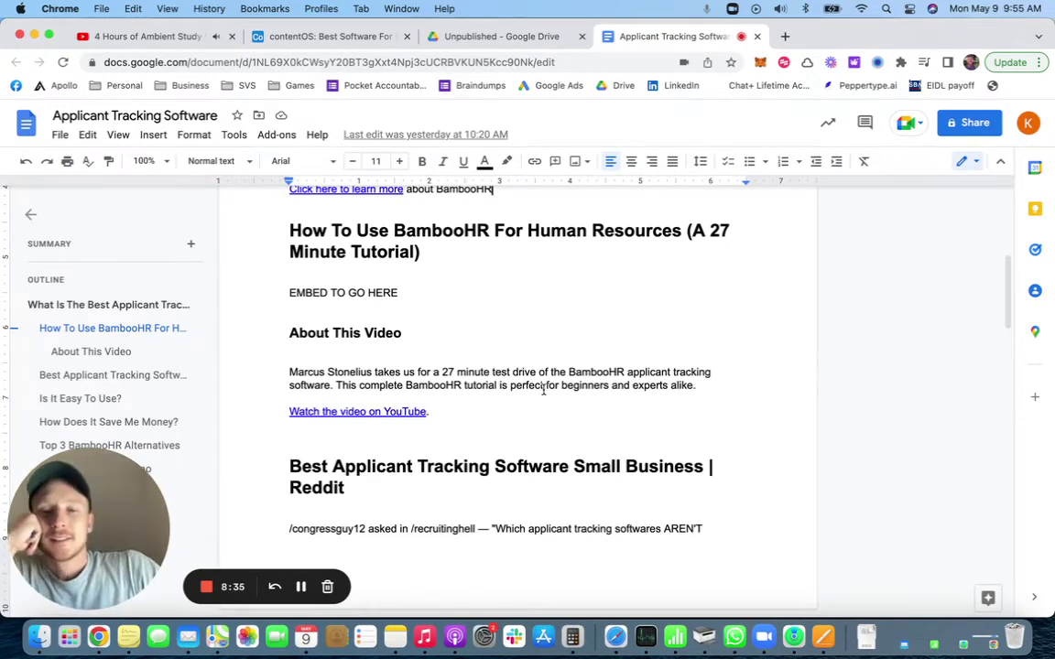
Step: Highlight the Reddit poster's username in the attribution line of the Reddit section
scroll(541, 389, "down", 5)
scroll(541, 391, "up", 2)
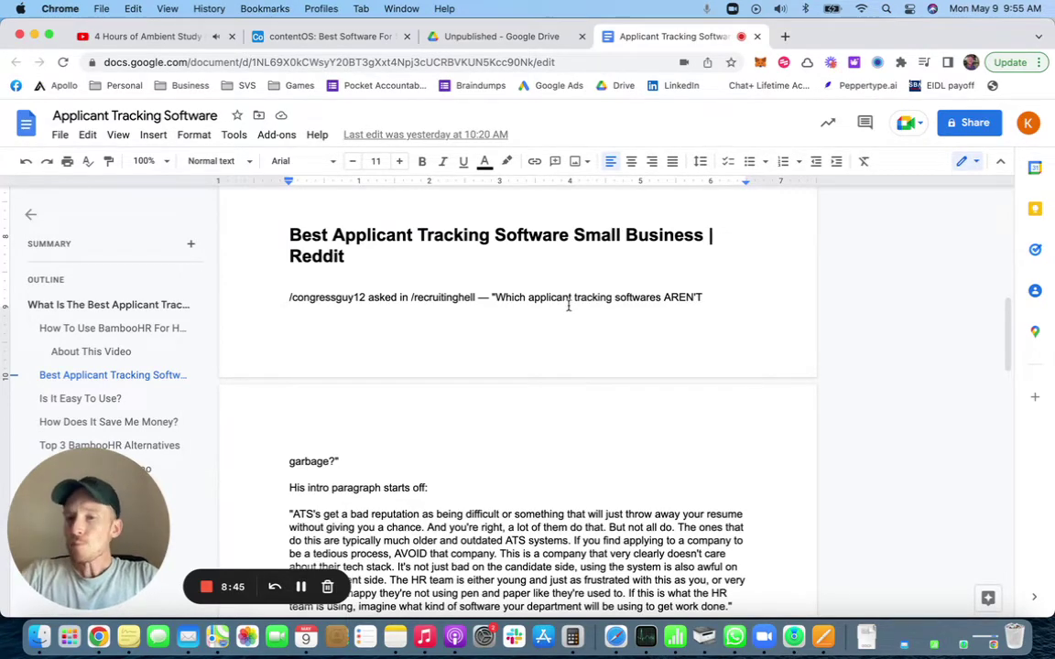
scroll(552, 293, "down", 1)
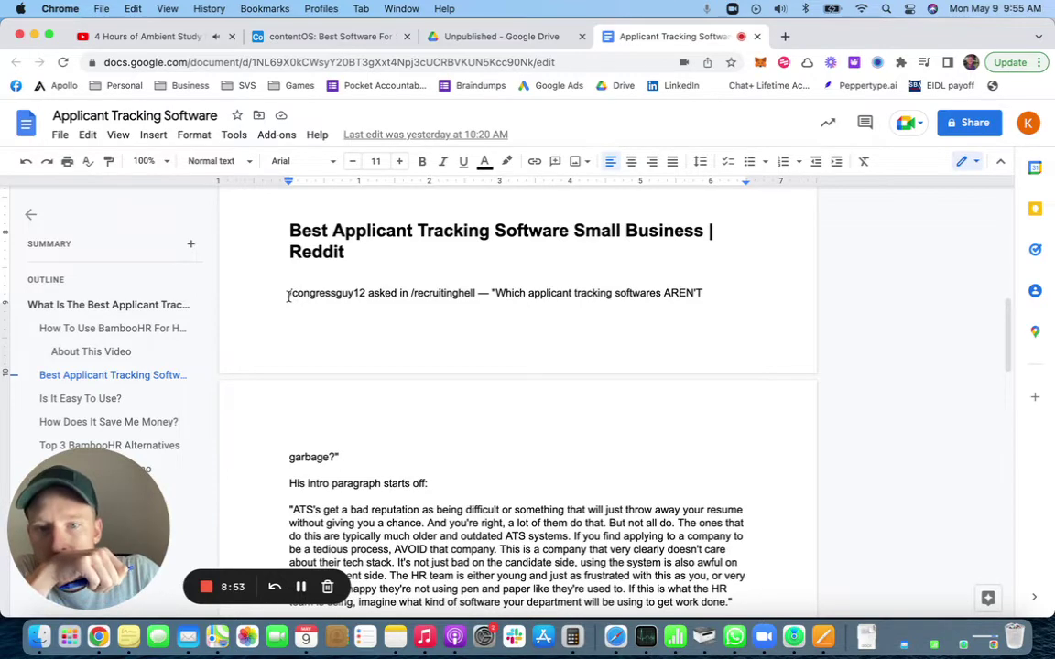
left_click_drag(290, 295, 367, 293)
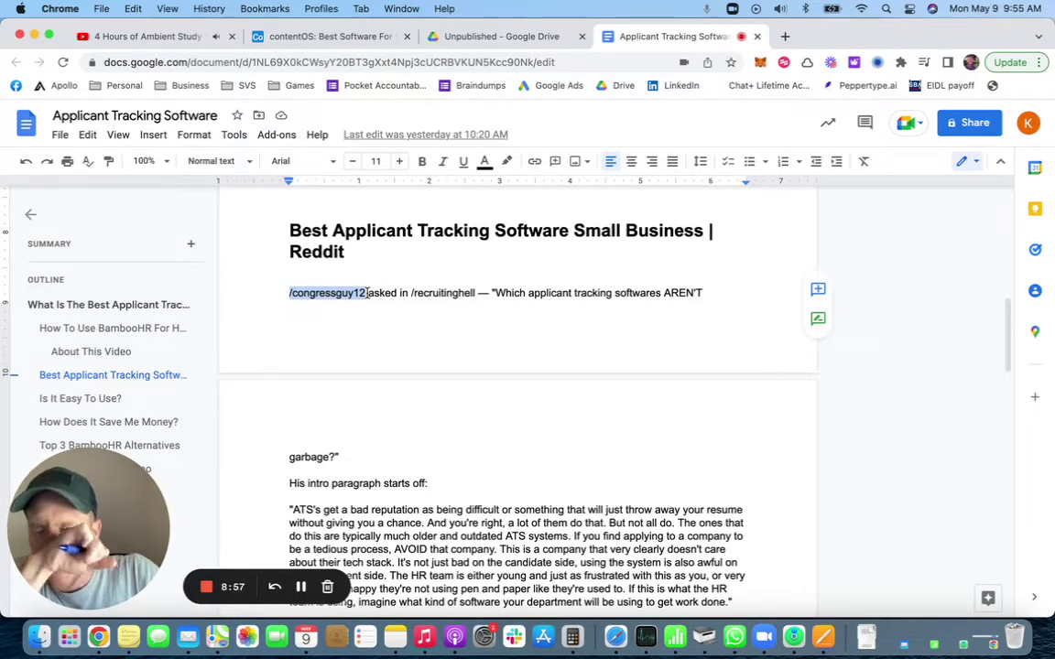
left_click(388, 320)
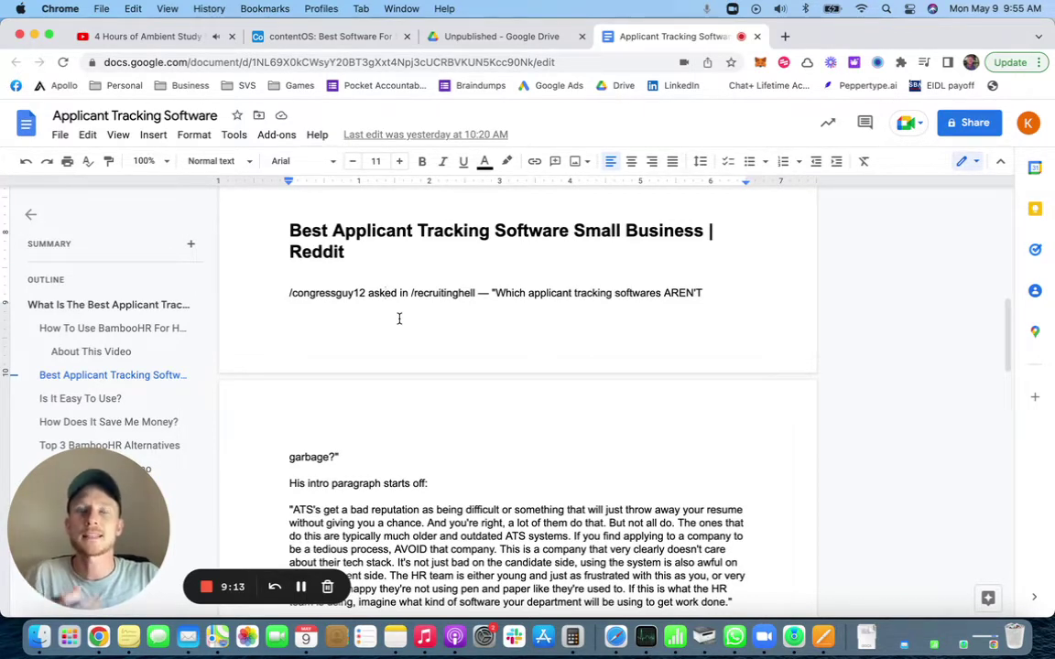
Step: Go back to the BambooHR tutorial section and point out its "EMBED TO GO HERE" placeholder
scroll(403, 330, "up", 15)
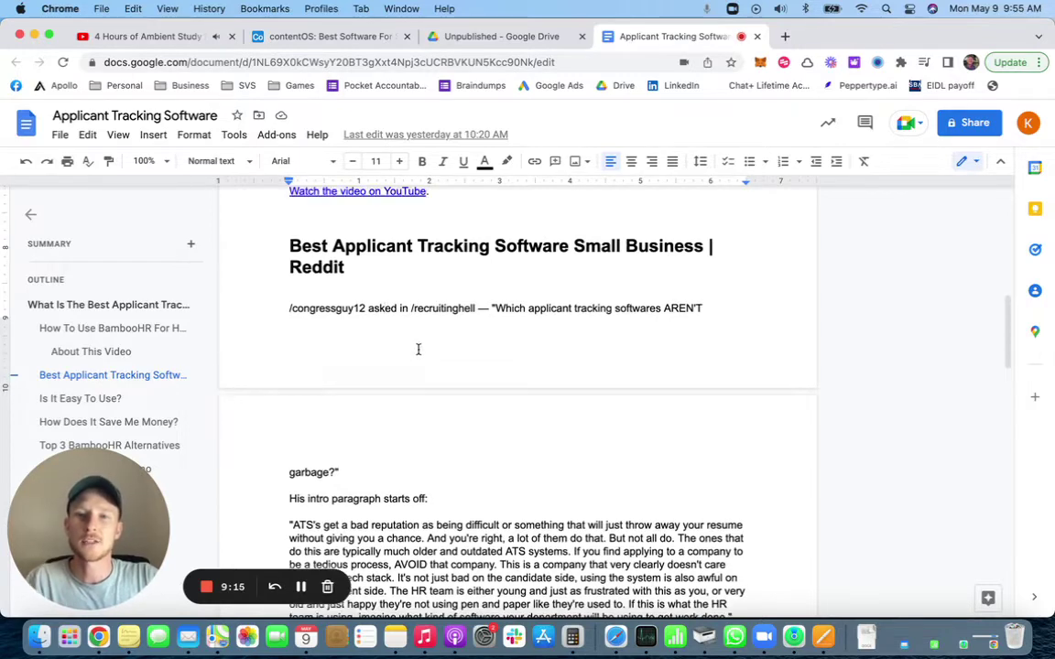
scroll(422, 342, "down", 3)
scroll(440, 332, "down", 4)
left_click(293, 307)
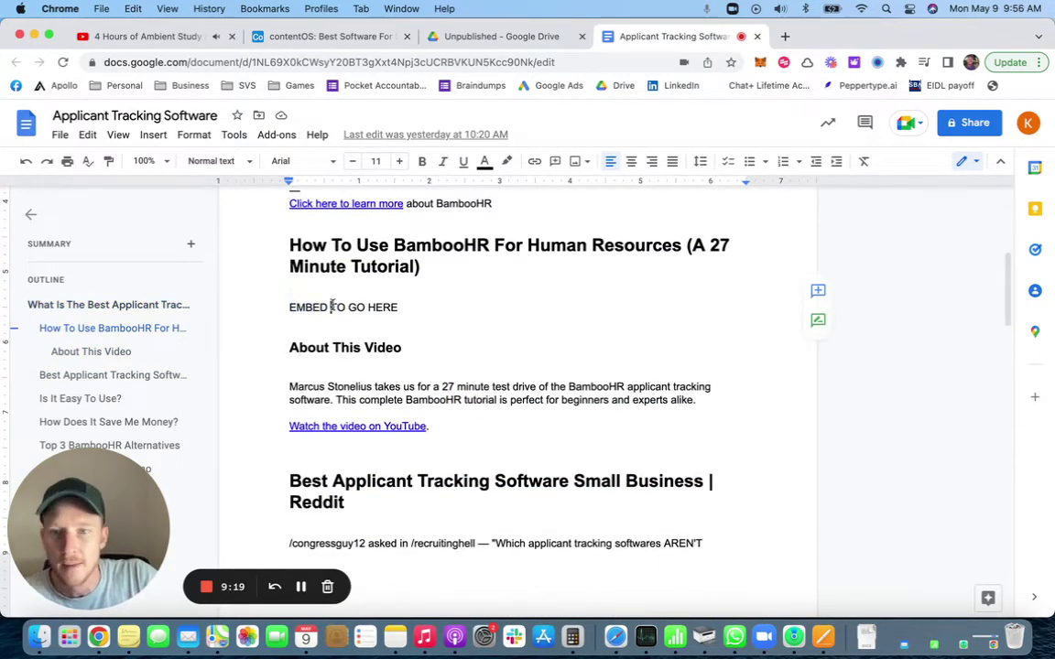
left_click(447, 308)
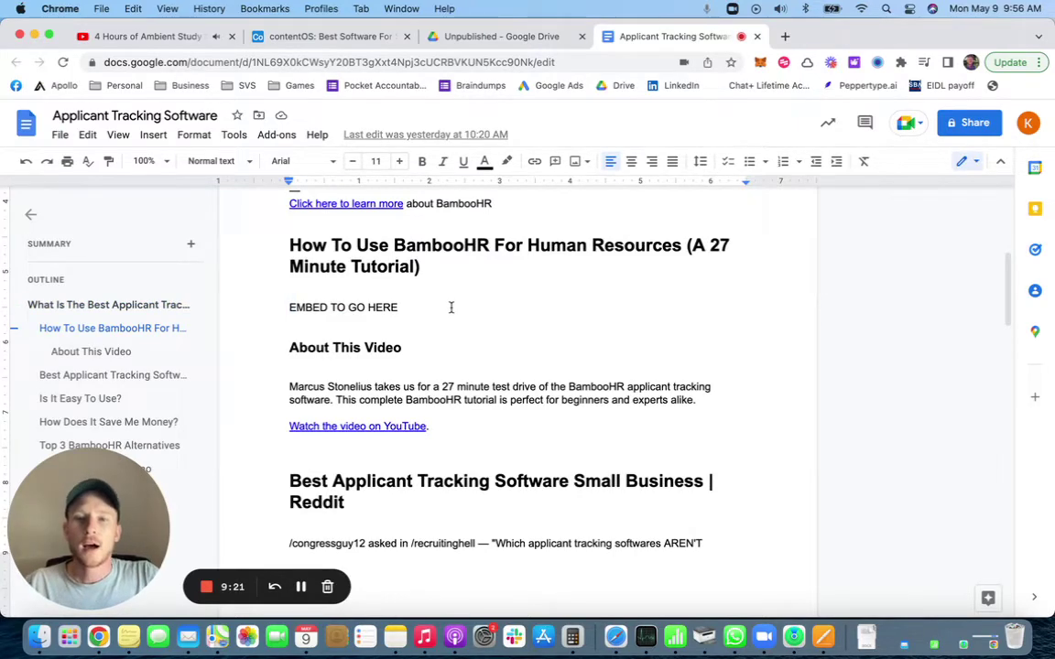
Step: Turn the plain Reddit thread URL below the quoted intro paragraph into a hyperlink
scroll(449, 308, "down", 3)
scroll(451, 309, "down", 10)
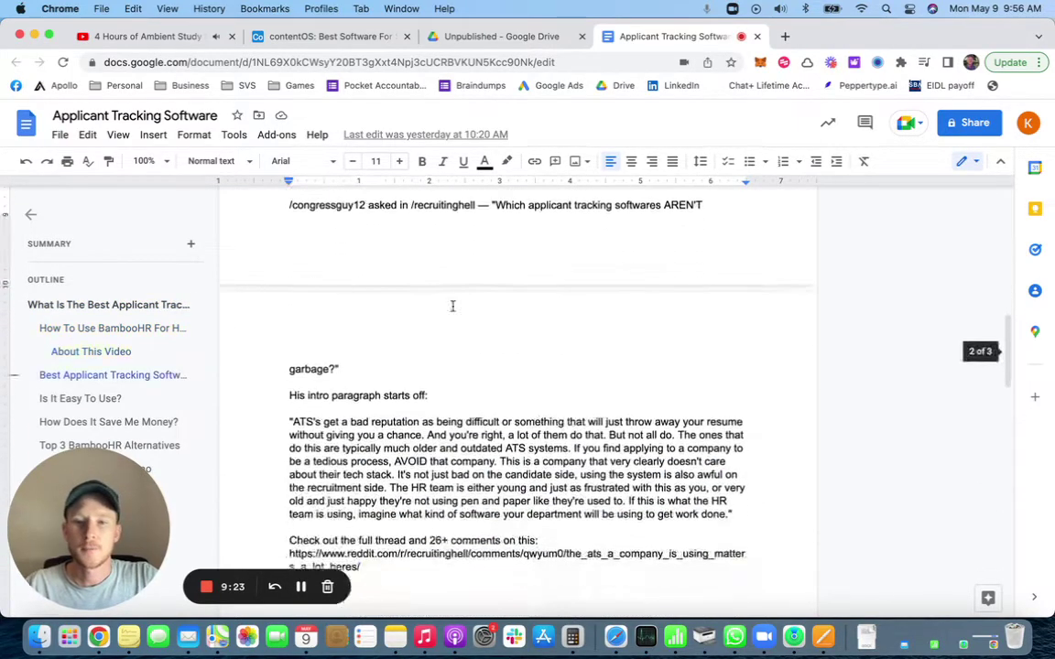
scroll(451, 306, "up", 2)
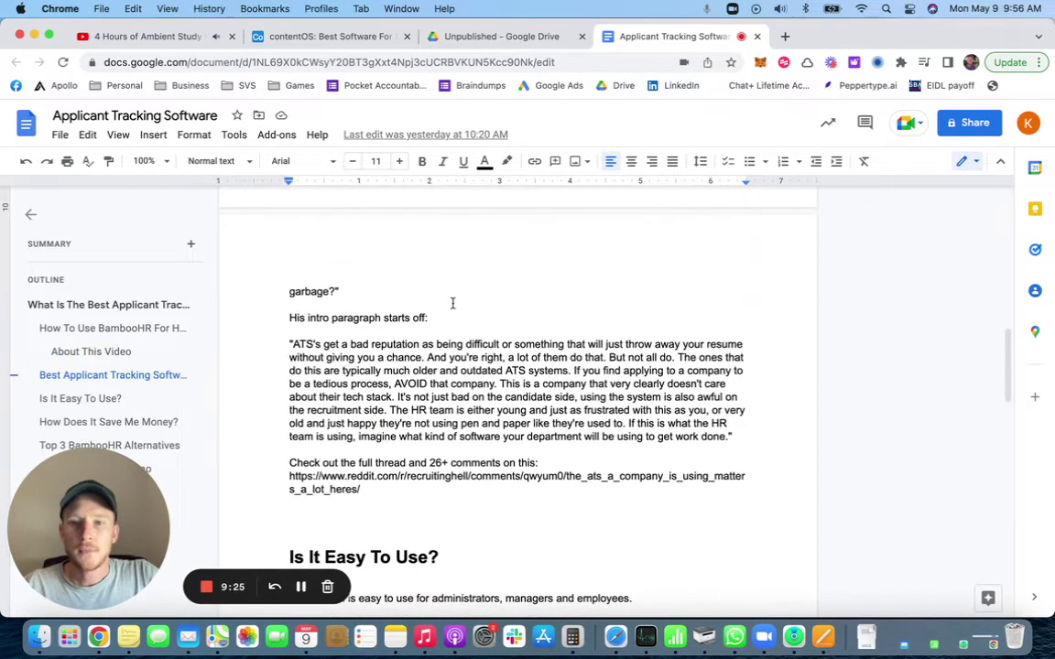
left_click_drag(430, 316, 441, 311)
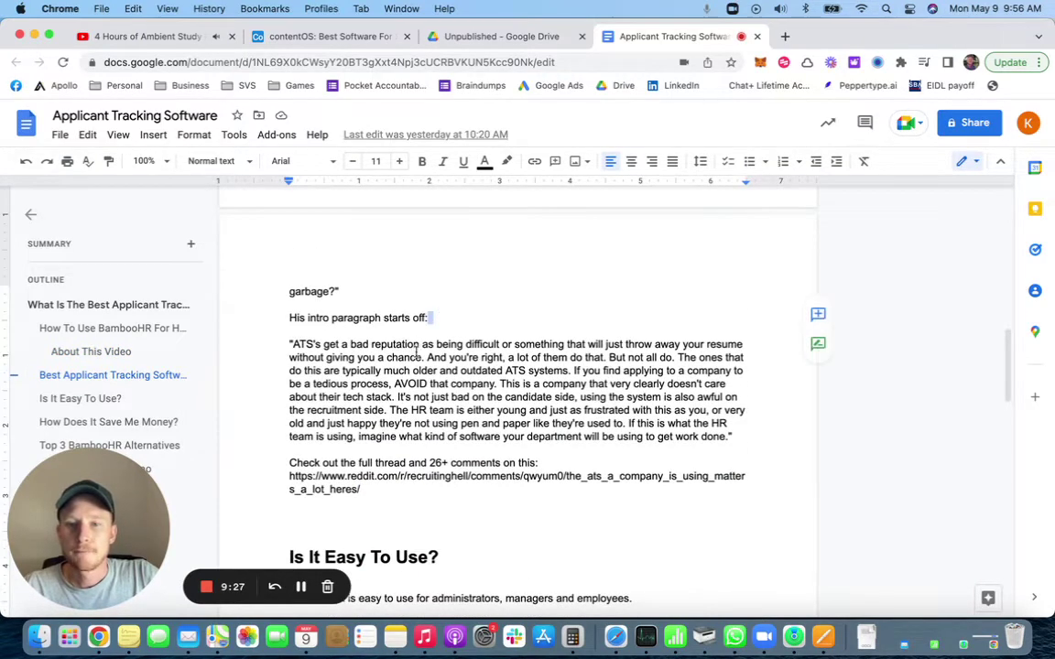
scroll(416, 344, "down", 6)
left_click_drag(361, 267, 283, 252)
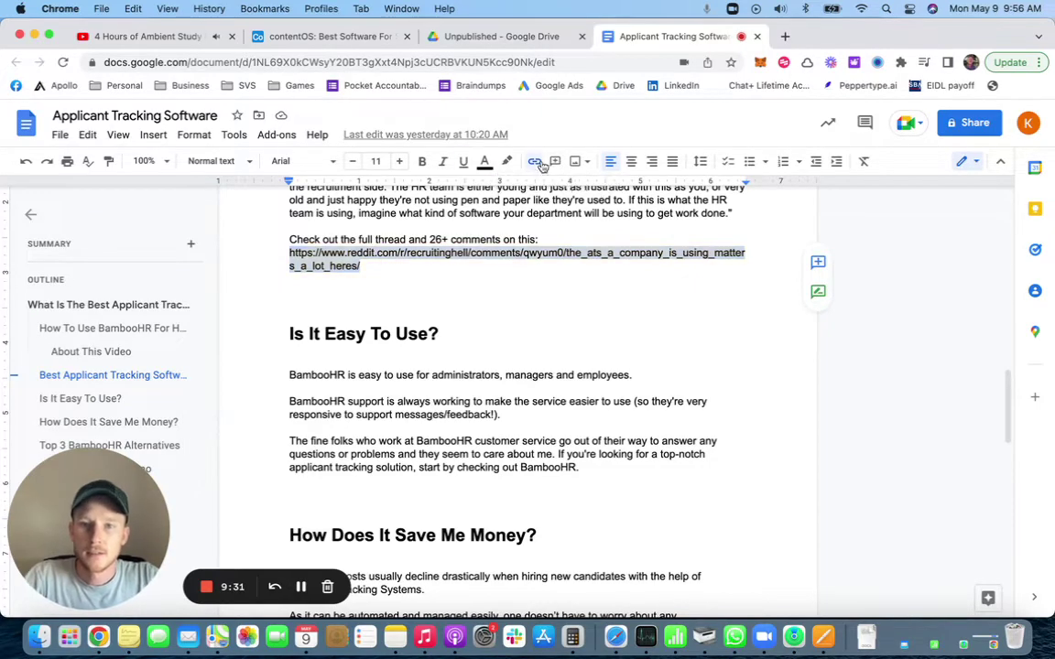
key("super+v")
Step: Highlight the poster's username and the /recruitinghell subreddit in the Reddit section's attribution line
scroll(529, 252, "up", 5)
scroll(529, 253, "up", 7)
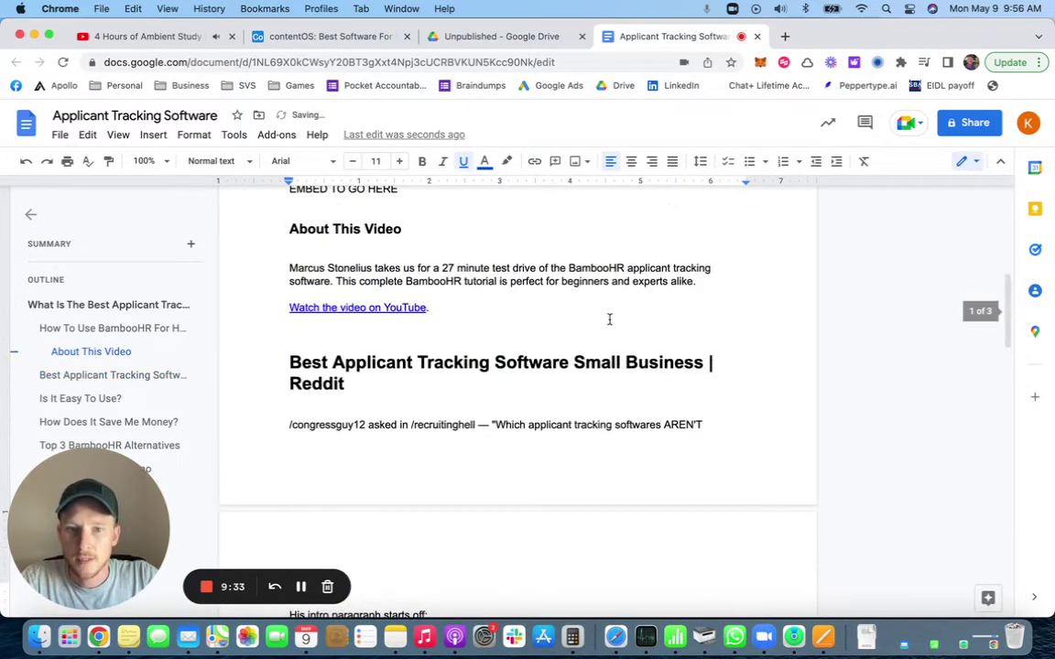
scroll(624, 318, "down", 7)
scroll(625, 321, "down", 2)
scroll(420, 304, "up", 5)
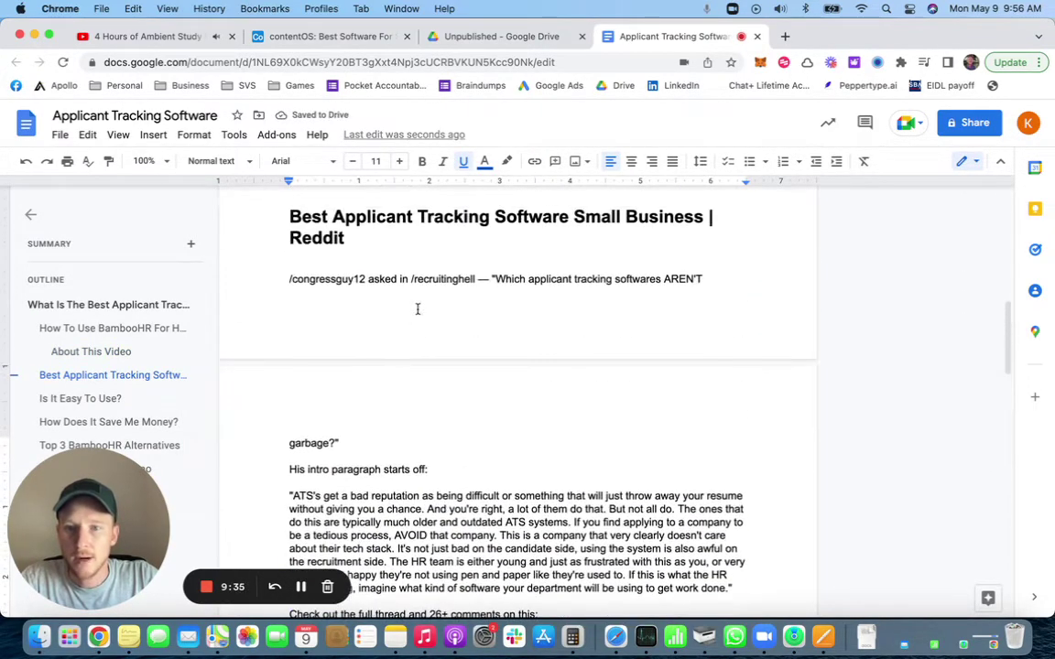
left_click_drag(364, 278, 286, 281)
left_click(358, 279)
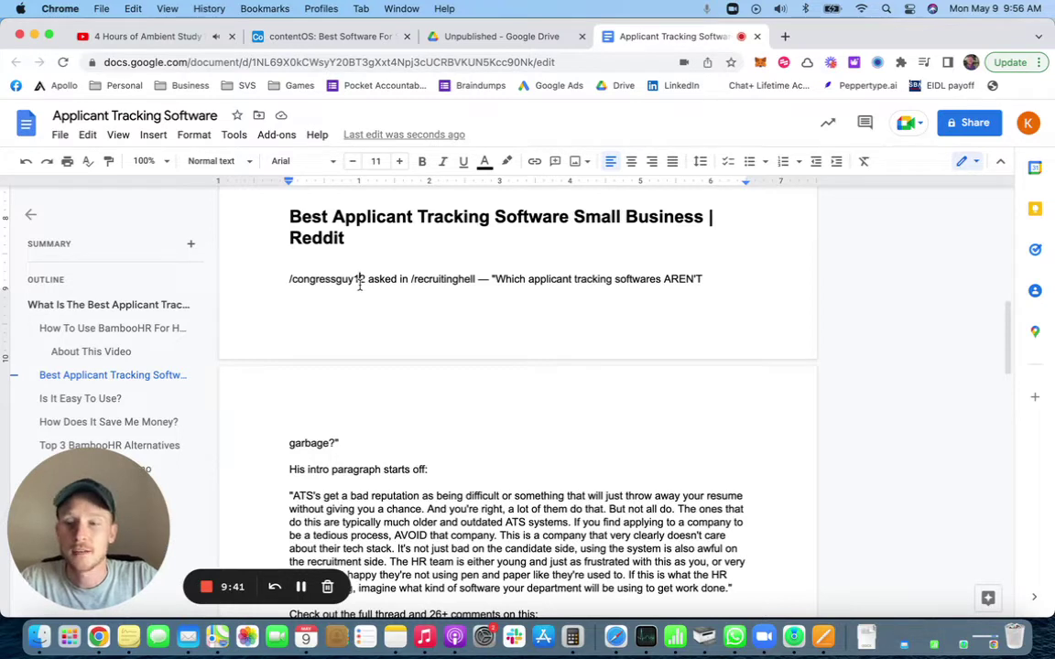
left_click_drag(288, 280, 366, 278)
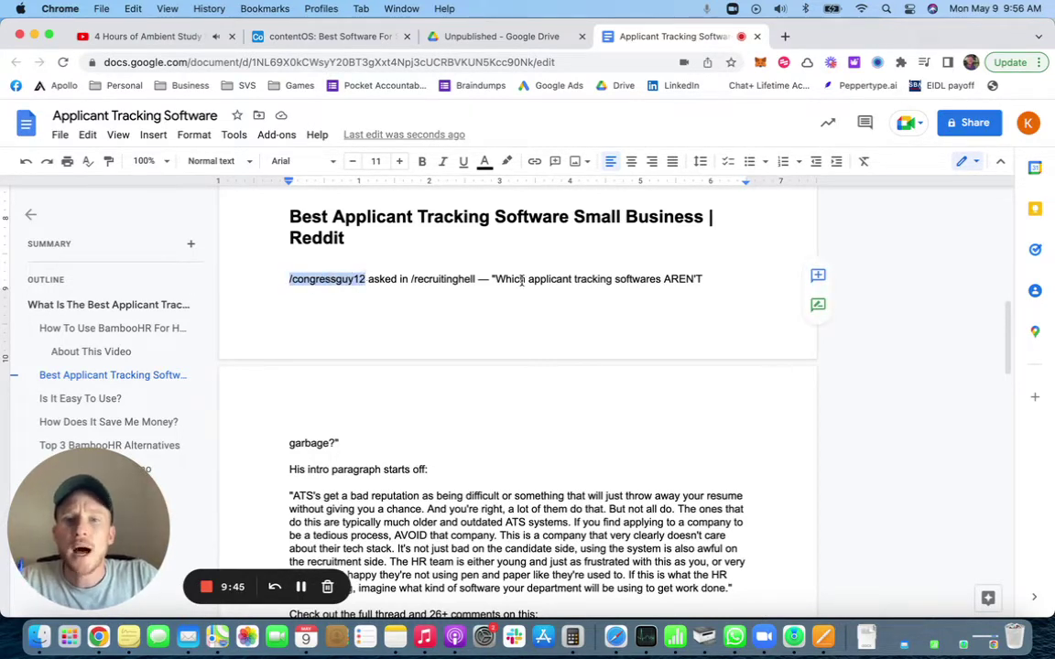
left_click_drag(476, 280, 412, 284)
left_click_drag(290, 279, 366, 279)
left_click(444, 285)
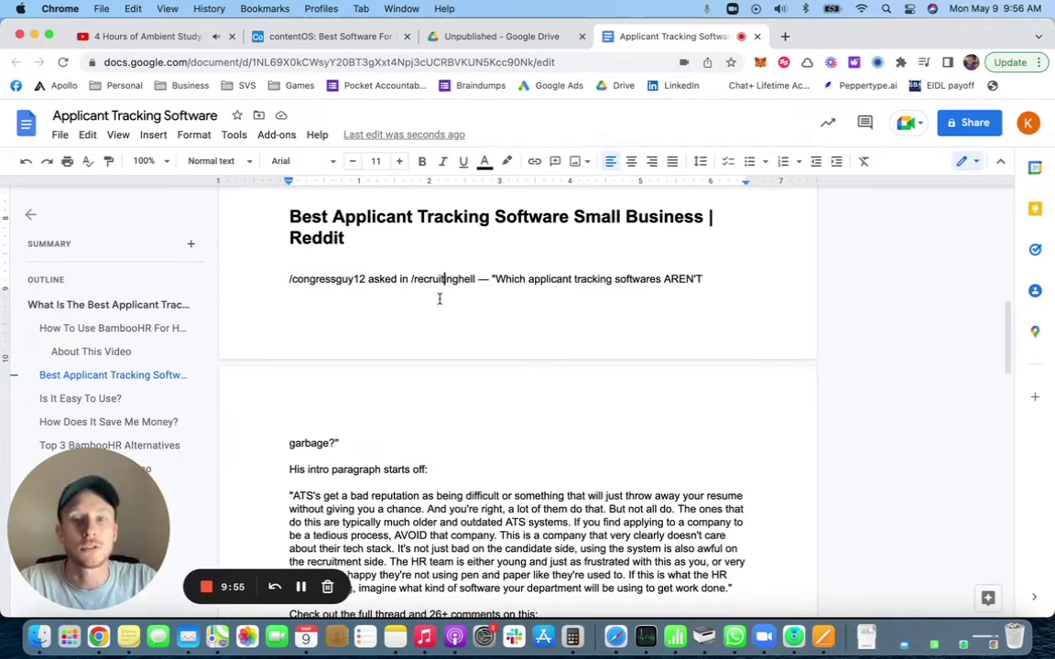
Step: Examine the quoted Reddit intro paragraph and the full-thread link that follows it
scroll(440, 299, "down", 2)
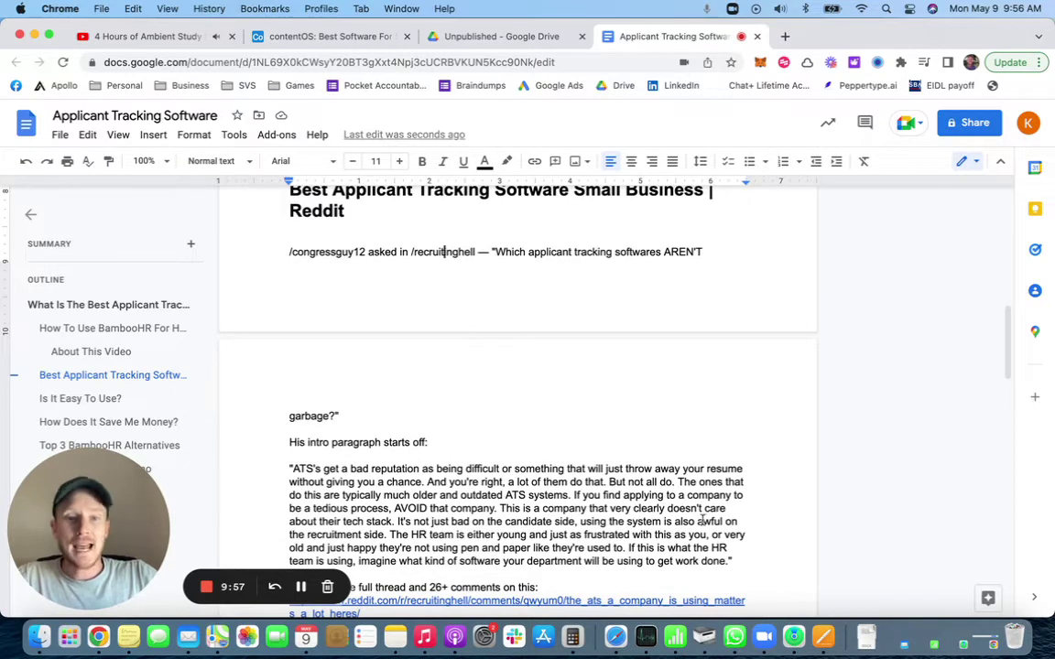
left_click_drag(703, 540, 549, 463)
double_click(464, 428)
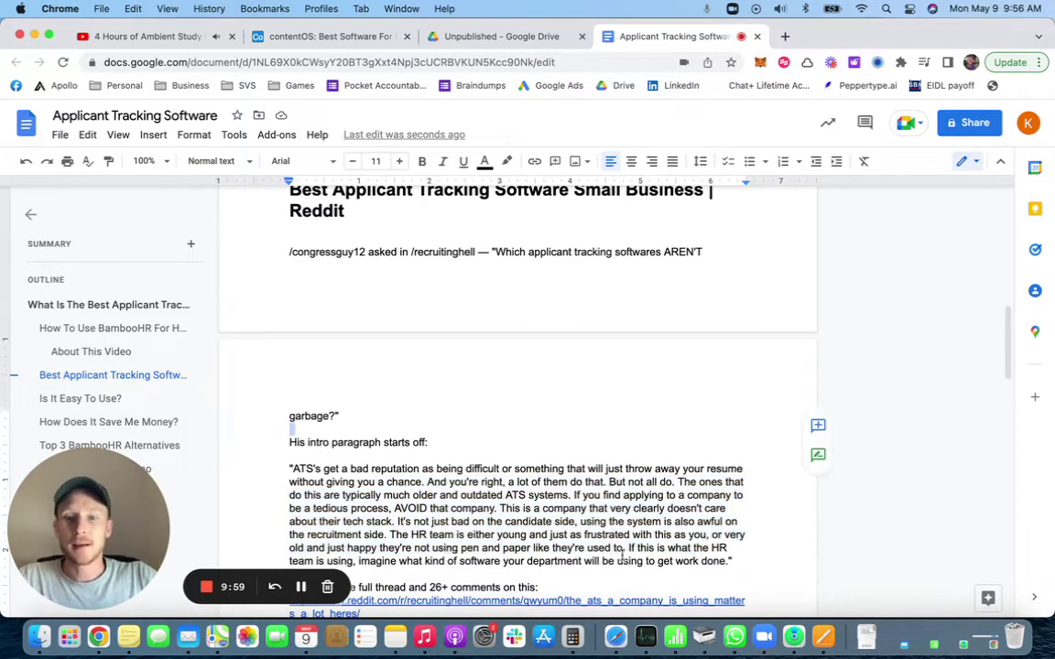
scroll(413, 490, "down", 1)
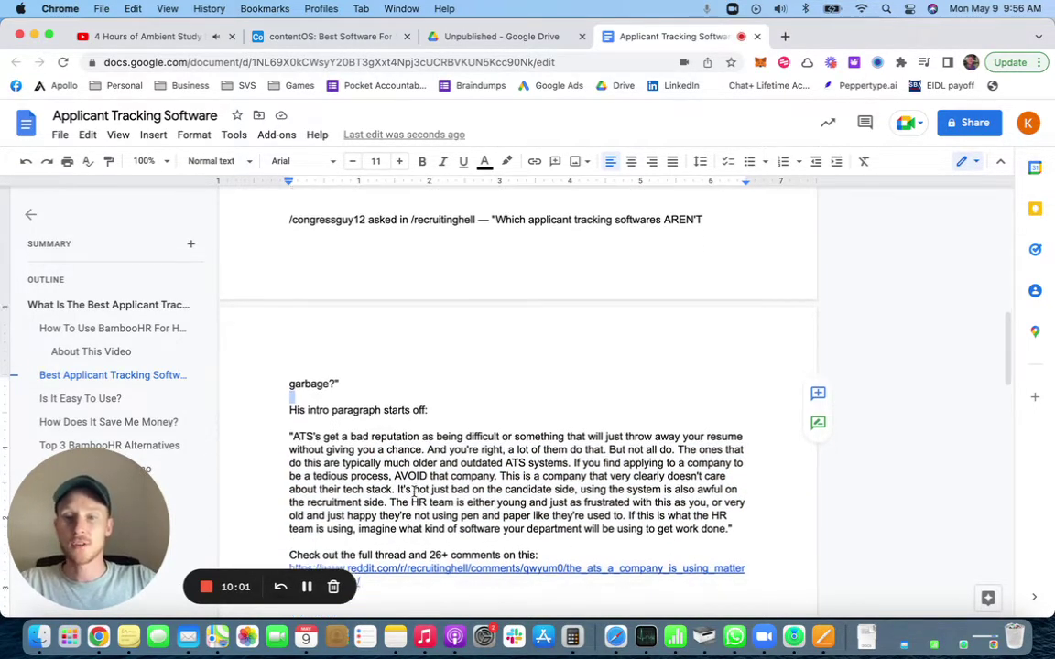
scroll(413, 491, "down", 1)
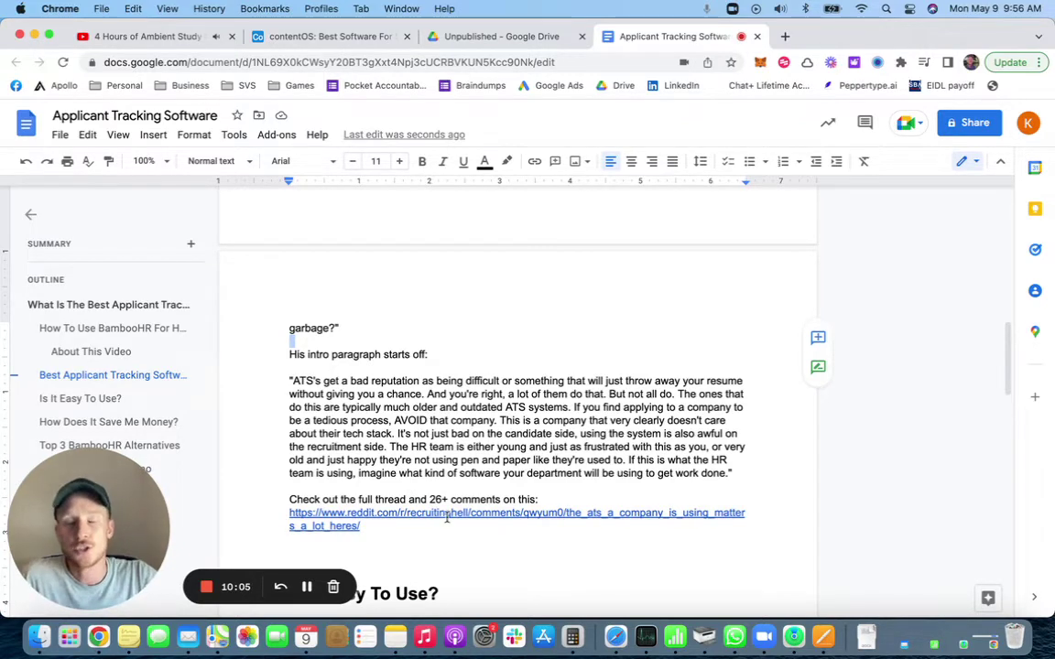
left_click(304, 373)
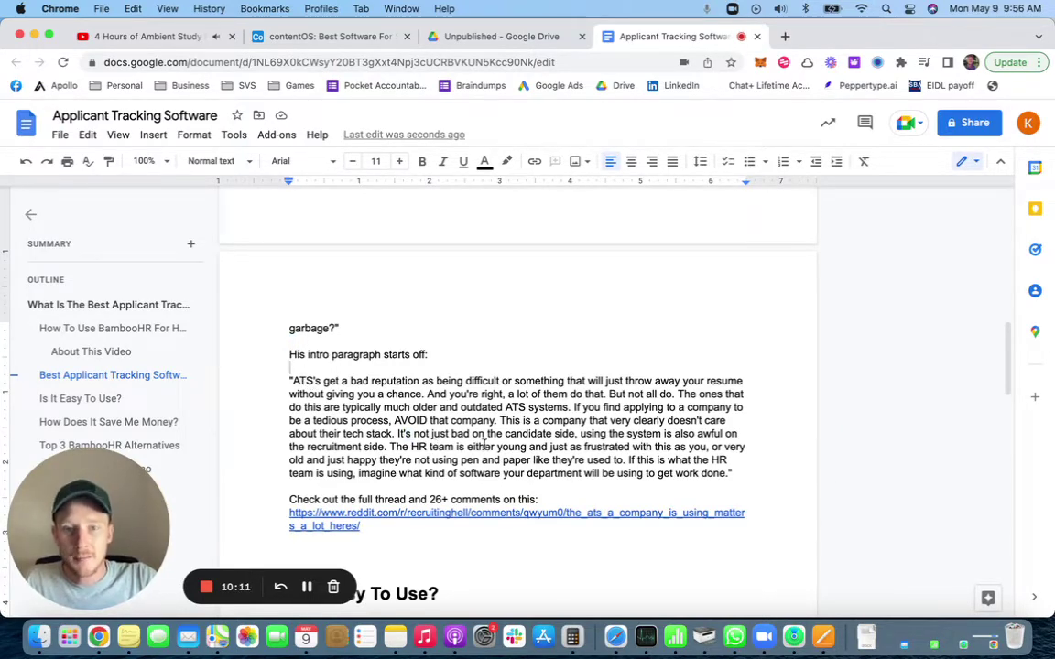
scroll(485, 446, "down", 1)
scroll(485, 446, "down", 4)
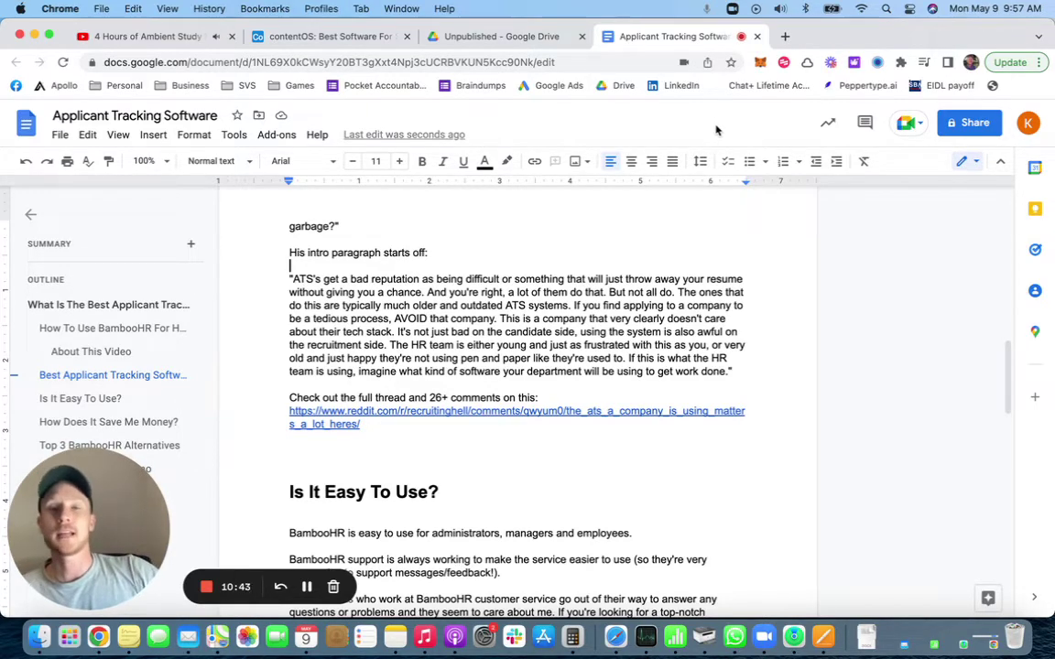
Step: Highlight the "Is It Easy To Use?" heading and place the cursor on the blank line beneath it
scroll(472, 296, "down", 3)
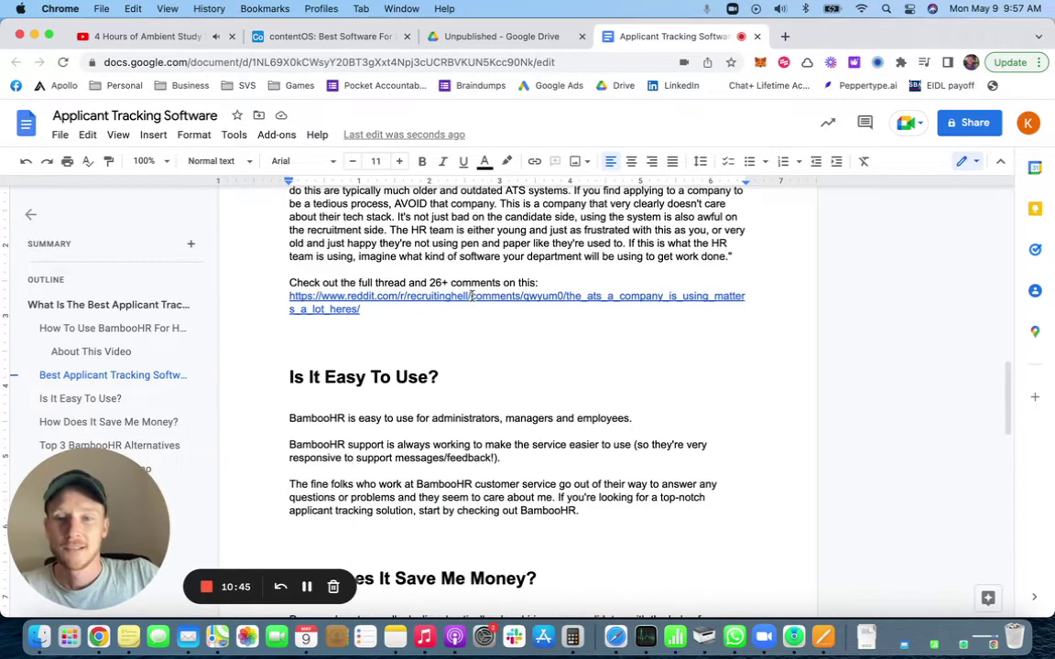
scroll(384, 376, "down", 2)
left_click_drag(286, 291, 442, 292)
left_click(263, 289)
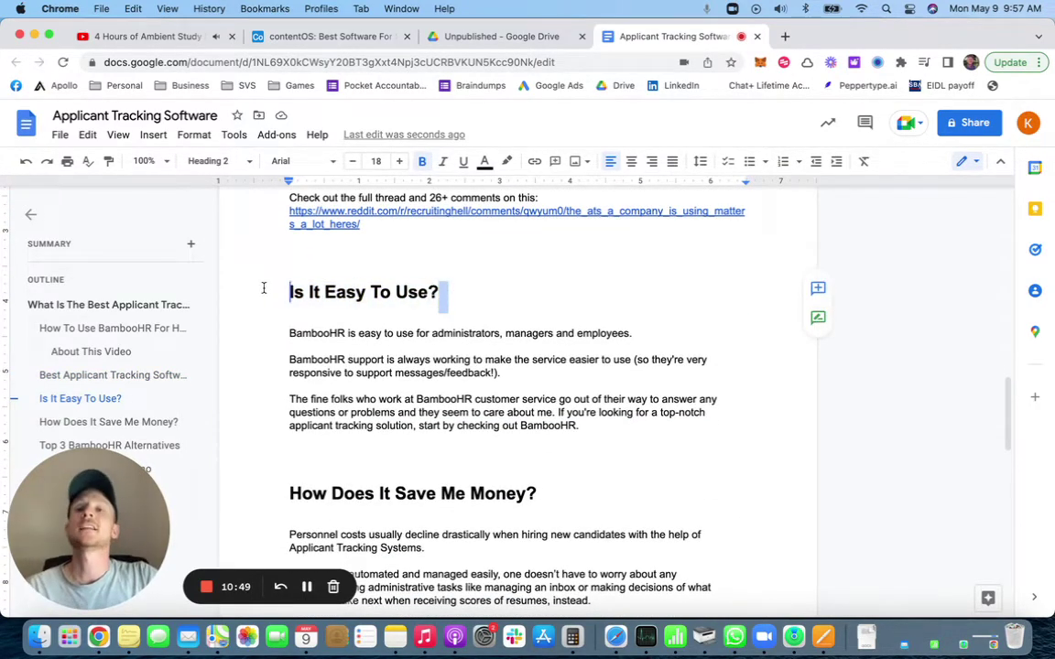
key("Return")
key("BackSpace")
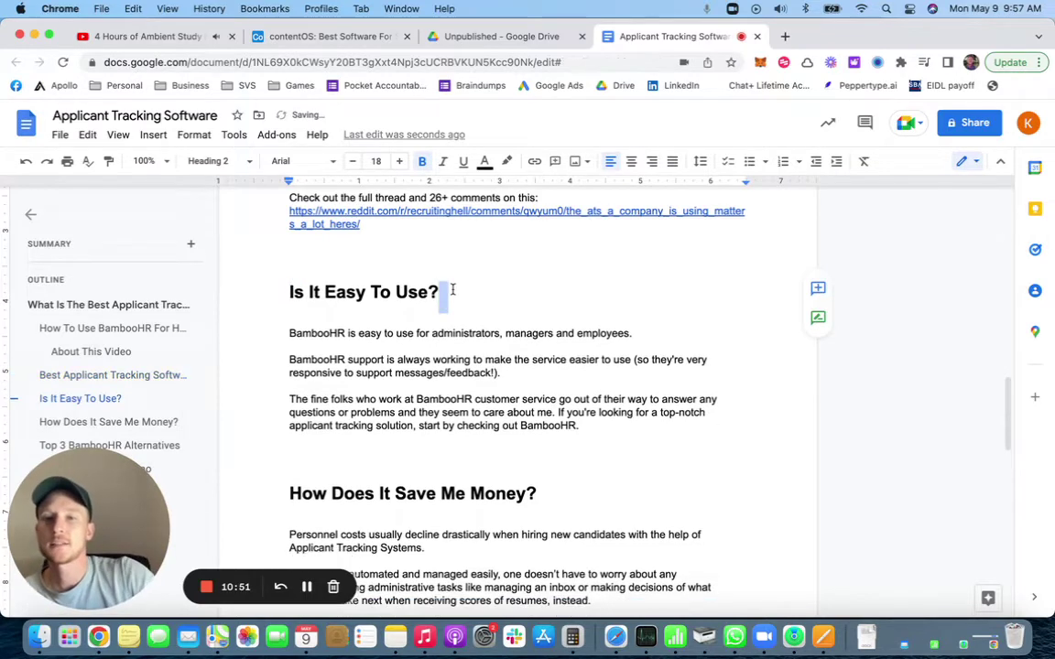
left_click(327, 313)
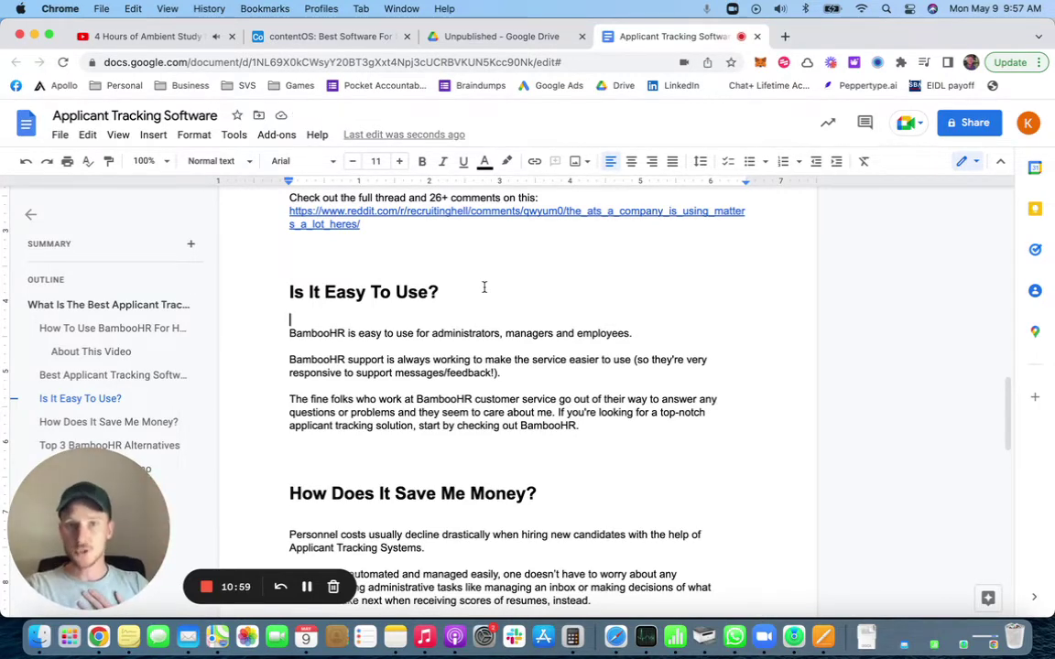
Step: Examine the "How Does It Save Me Money?" section and the ease-of-use text above it
scroll(485, 287, "down", 4)
left_click(709, 452)
left_click_drag(709, 453, 446, 458)
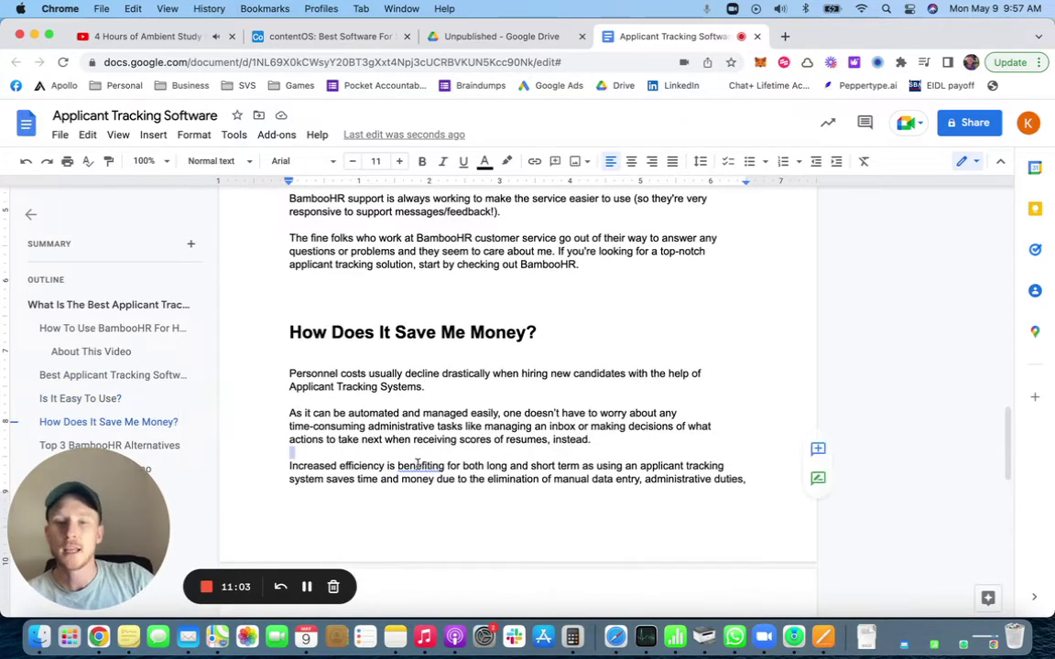
right_click(446, 458)
left_click(325, 394)
scroll(325, 394, "up", 1)
scroll(328, 391, "up", 2)
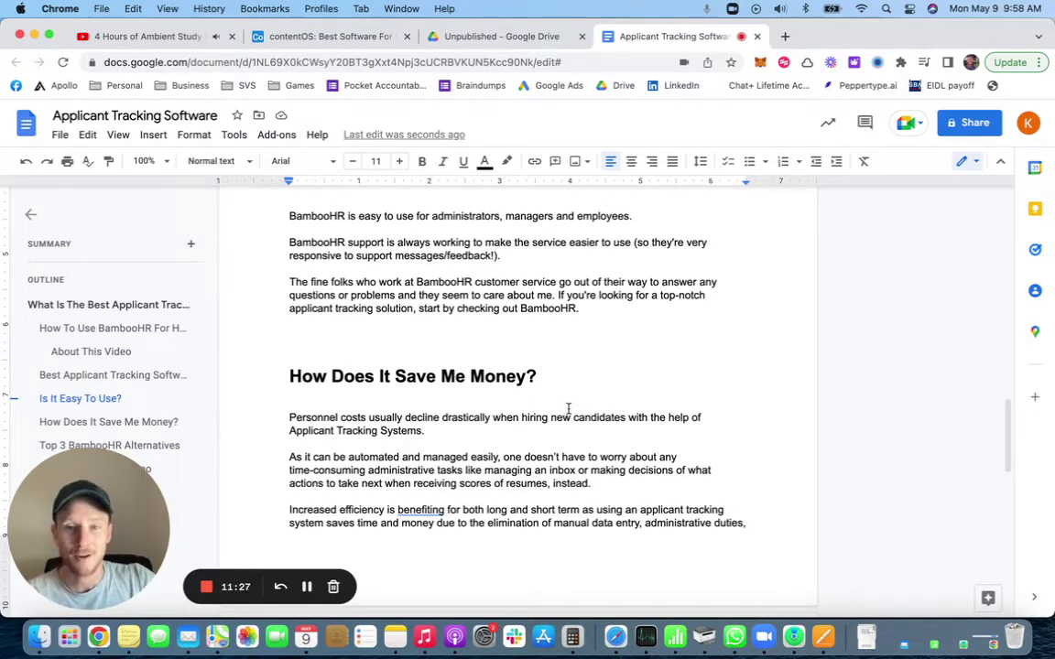
Step: Examine the Top 3 BambooHR Alternatives section, highlighting the names Manatal and SageHR
scroll(568, 408, "down", 8)
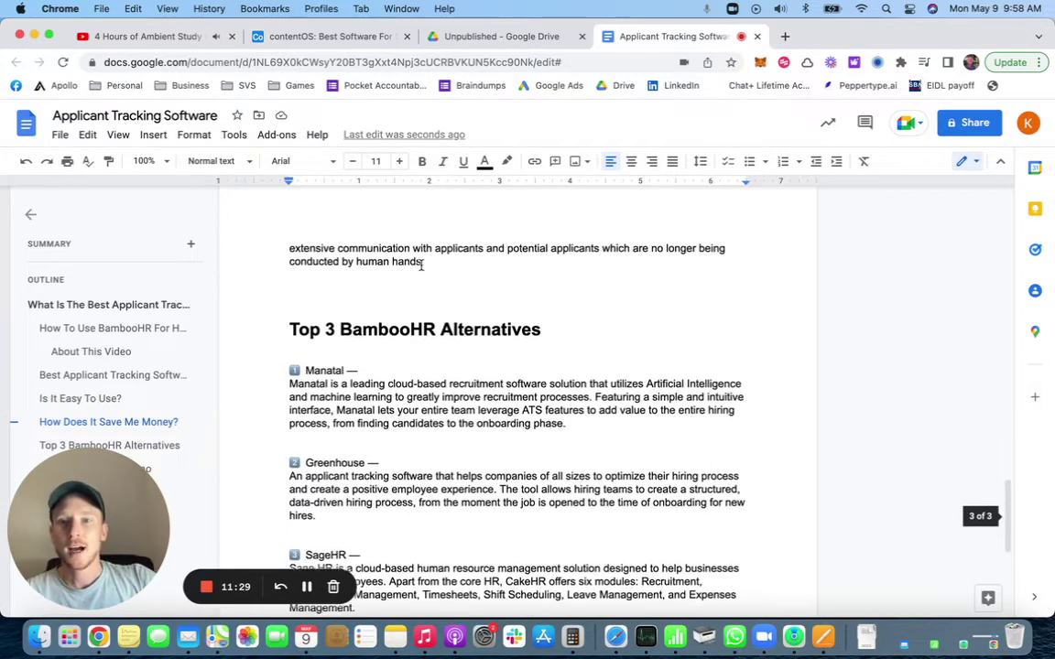
left_click_drag(542, 335, 324, 368)
double_click(325, 375)
left_click(407, 371)
scroll(516, 470, "down", 3)
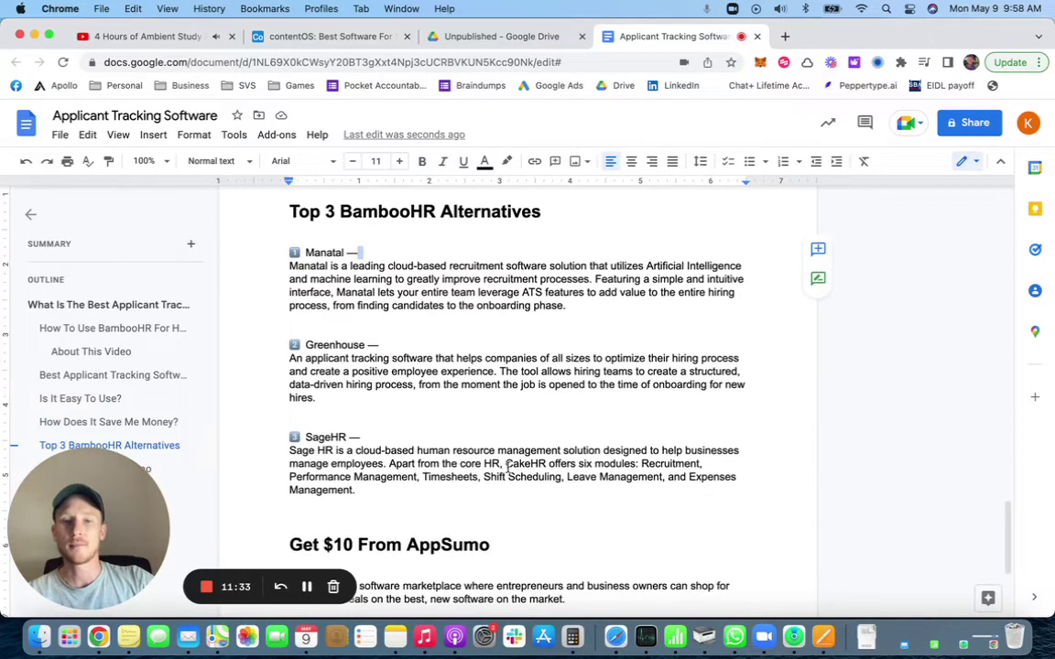
double_click(330, 250)
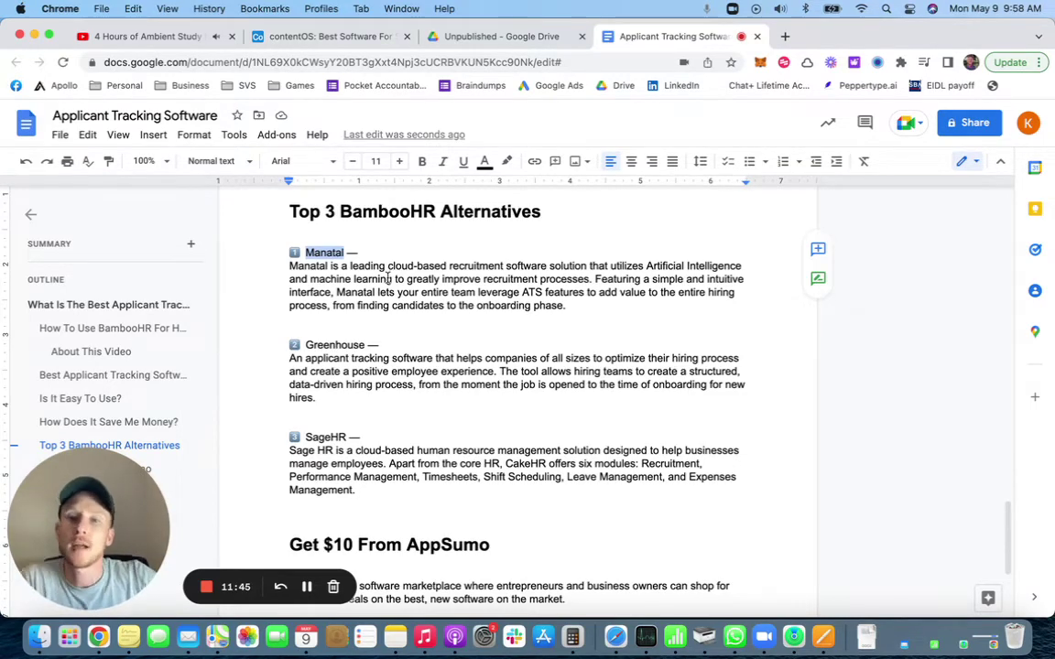
scroll(386, 360, "down", 2)
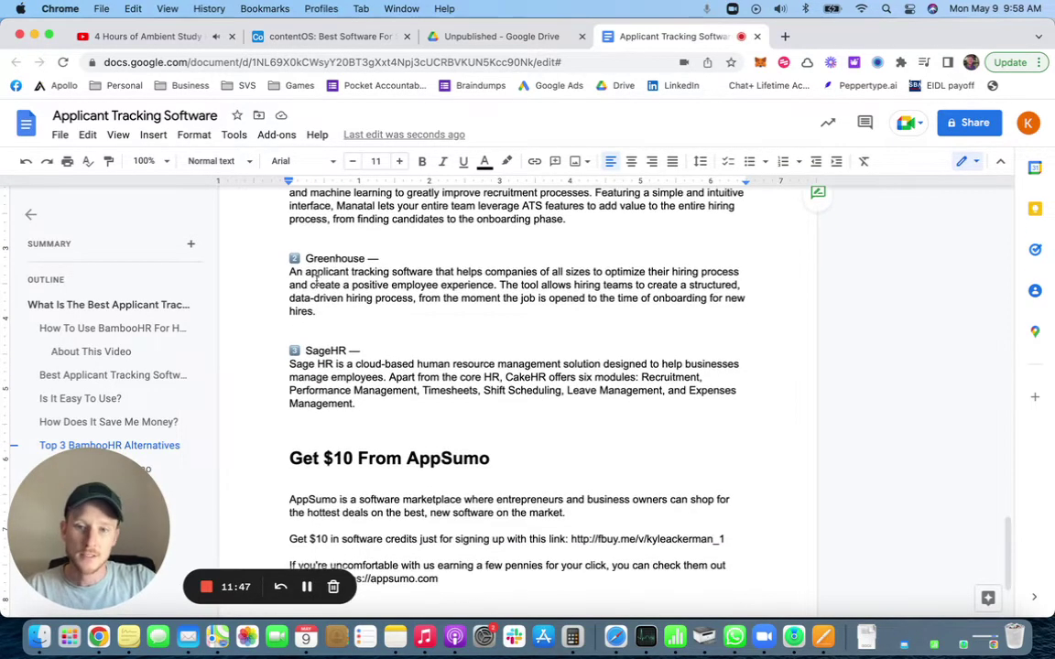
double_click(322, 351)
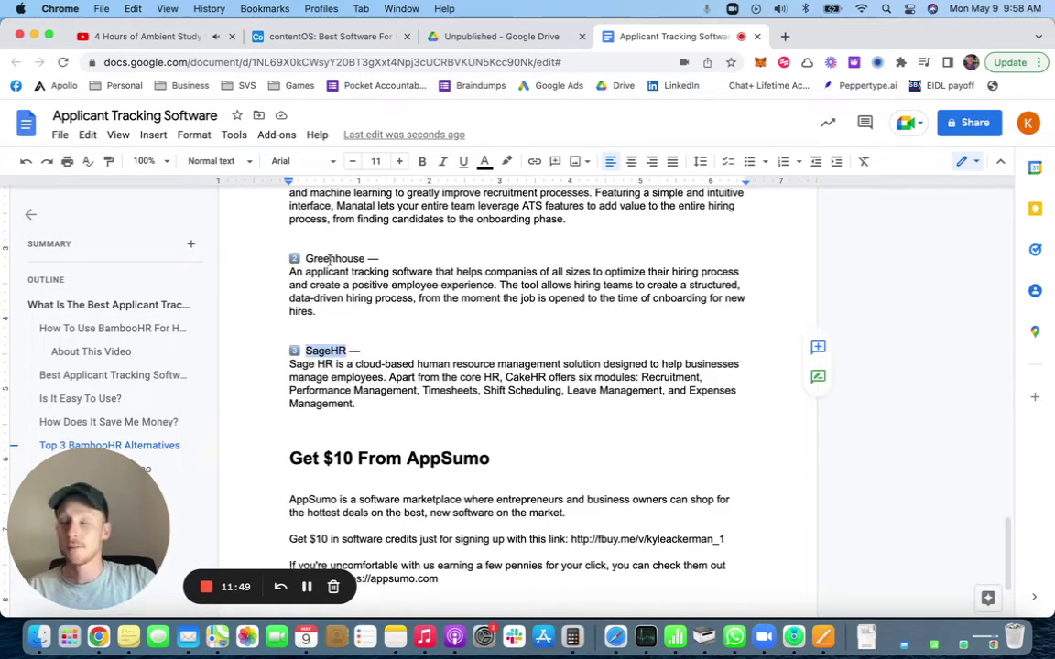
Step: Highlight the entire "Get $10 From AppSumo" section, from its heading to the closing appsumo.com link
scroll(396, 329, "down", 2)
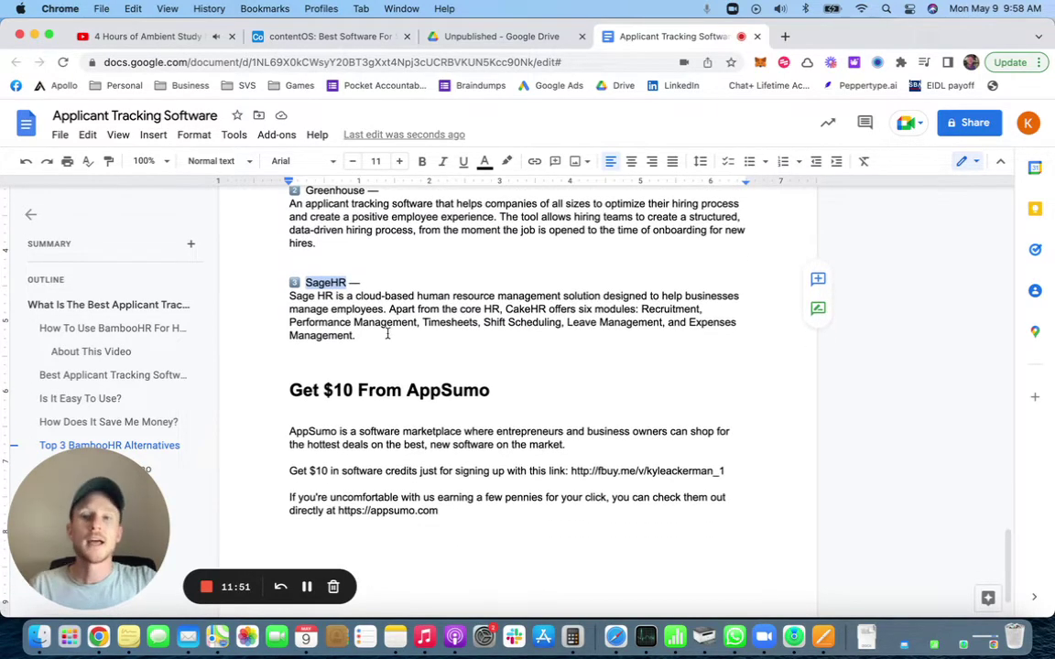
scroll(394, 327, "down", 2)
left_click(458, 442)
left_click_drag(458, 443, 261, 316)
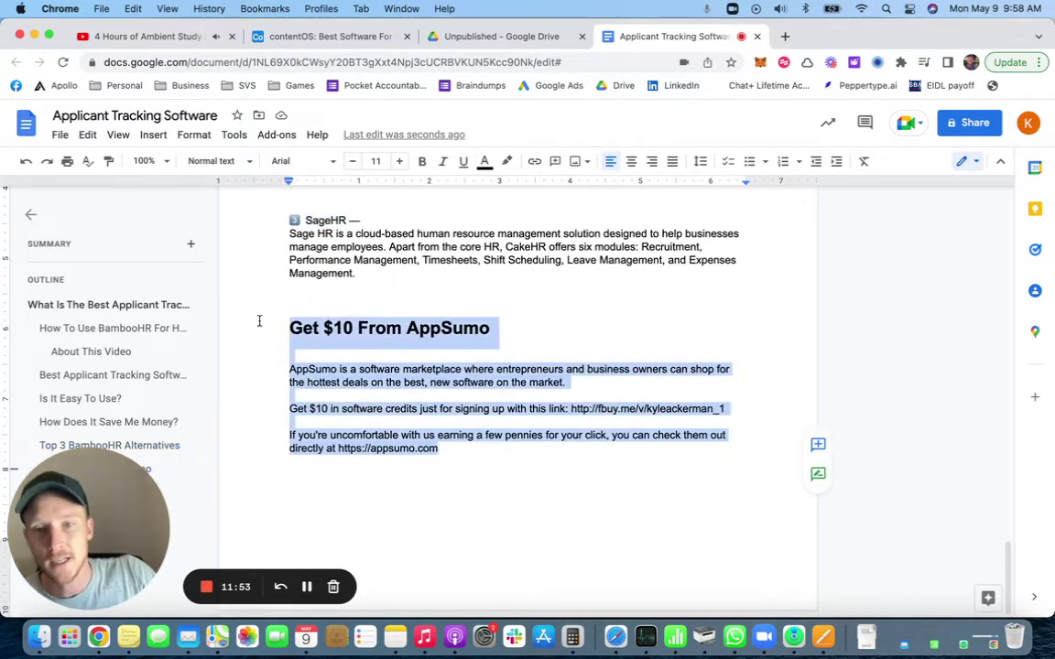
left_click(409, 271)
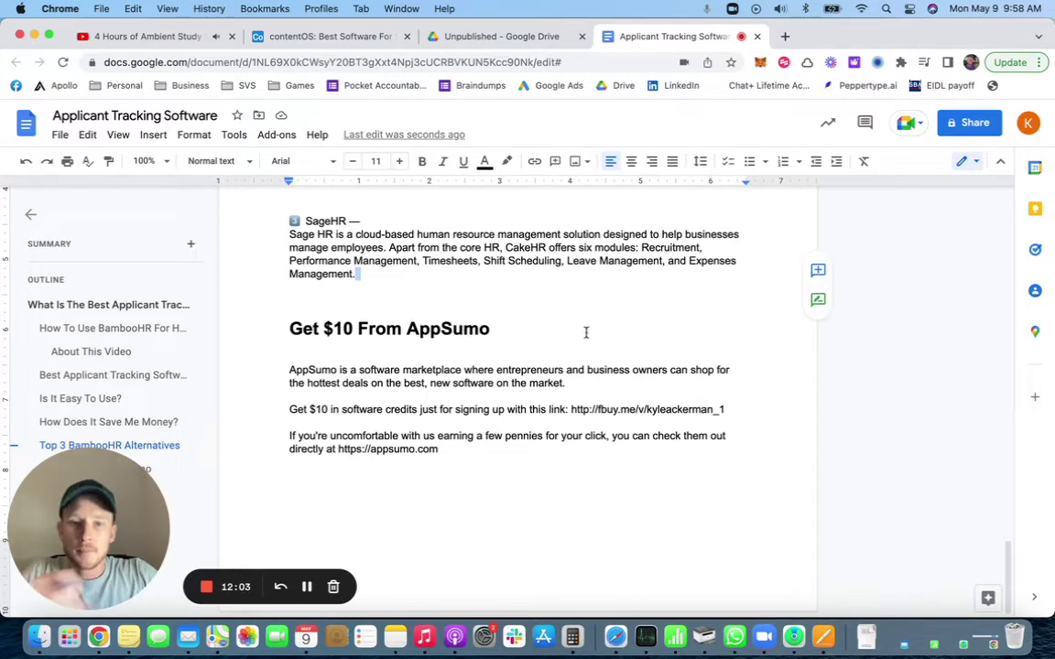
left_click_drag(724, 409, 573, 413)
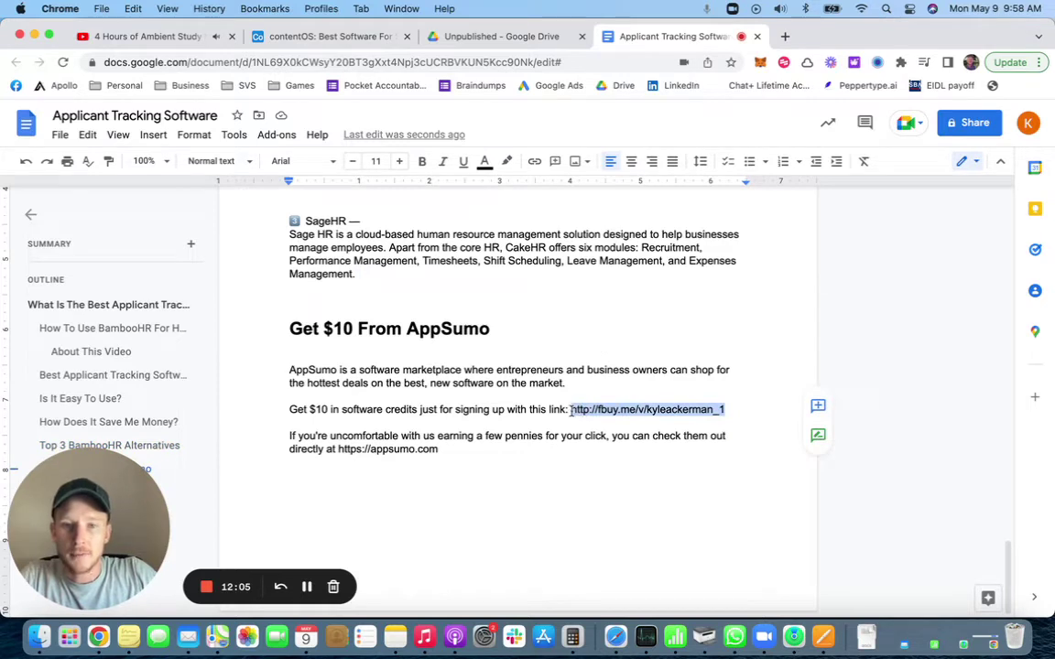
key("super+k")
left_click_drag(440, 448, 338, 449)
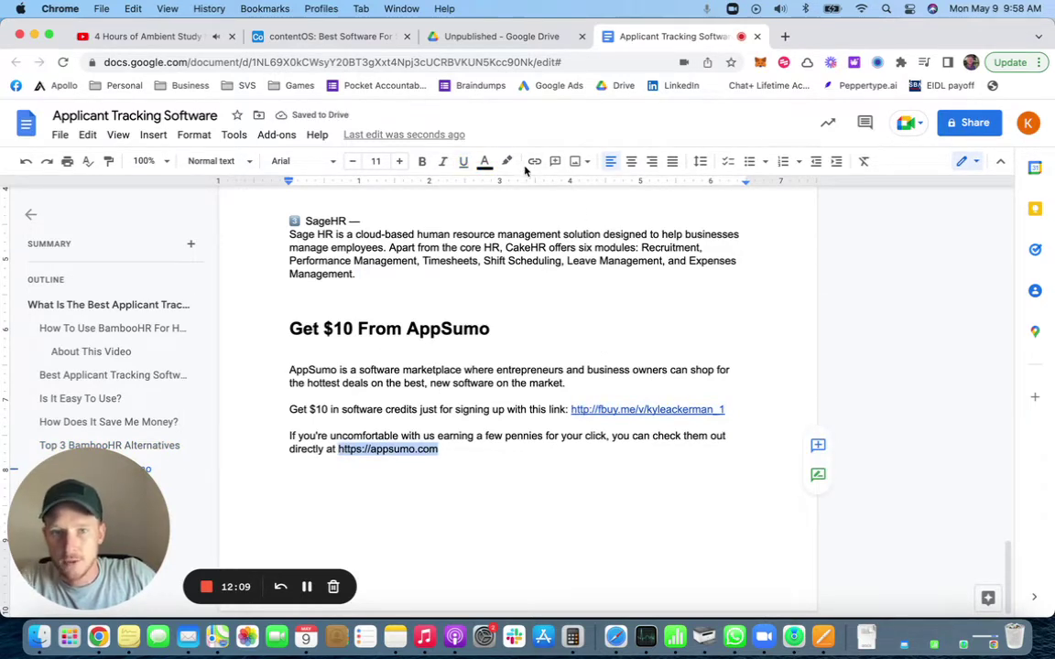
key("super+k")
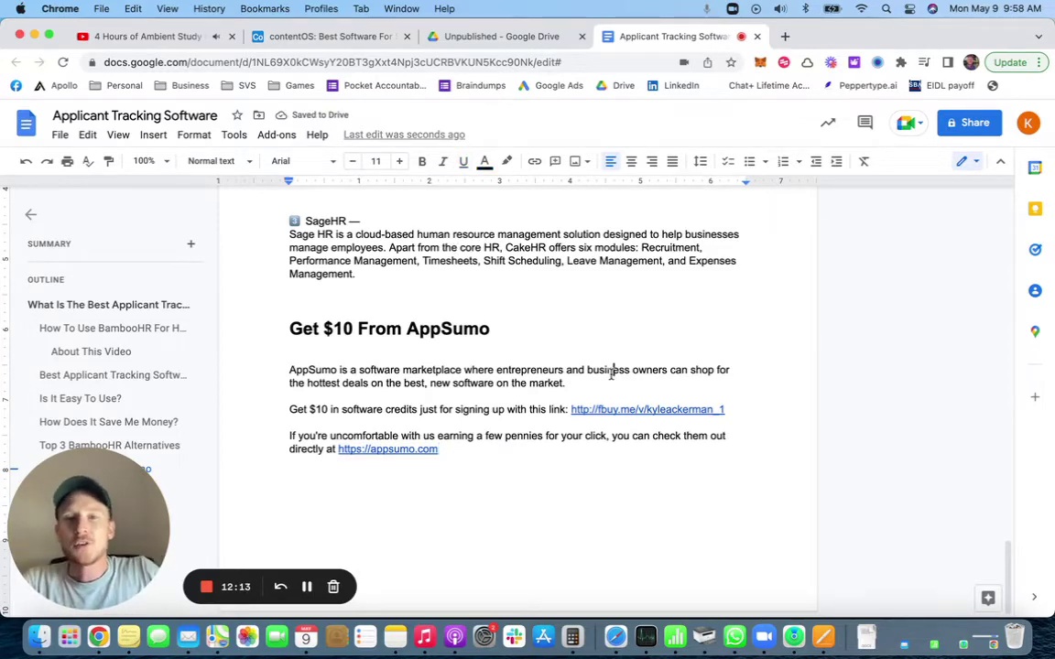
scroll(612, 371, "up", 10)
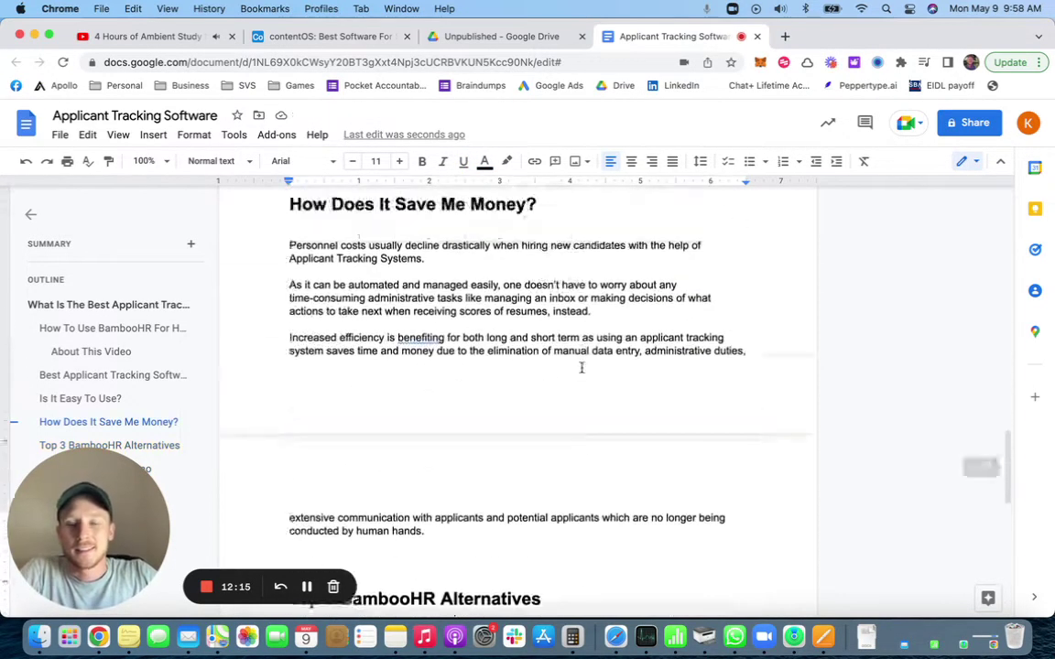
scroll(581, 368, "up", 8)
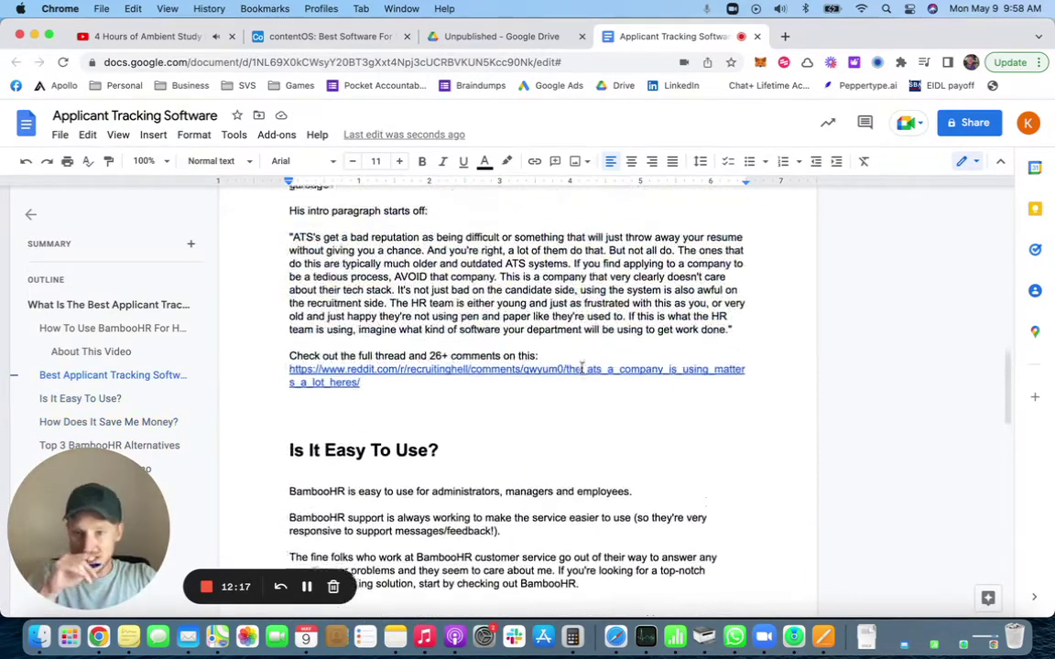
scroll(581, 369, "down", 20)
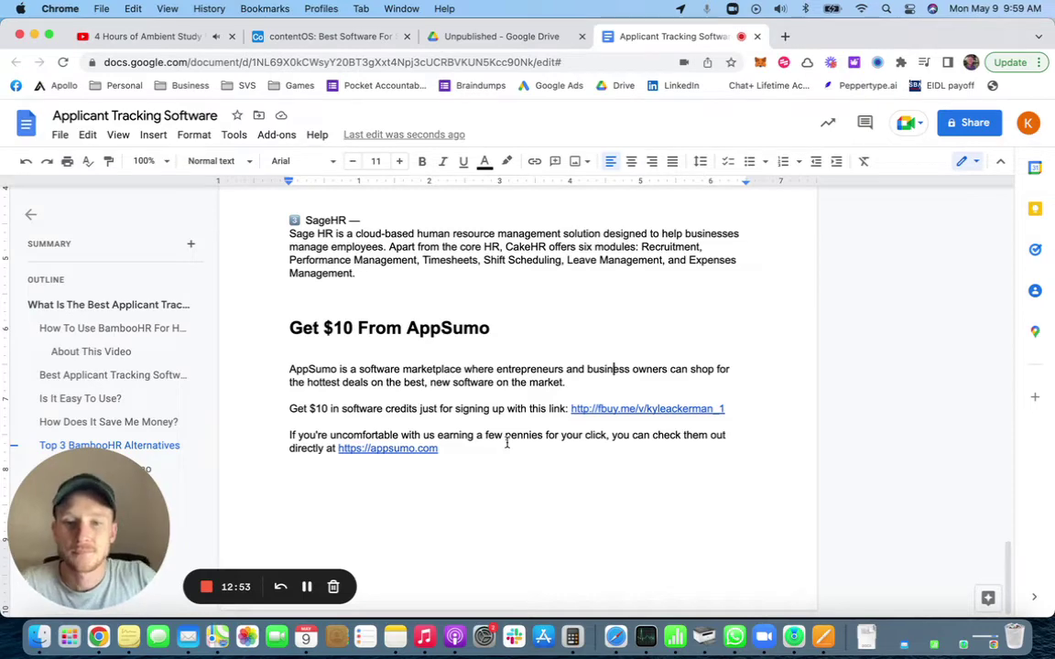
left_click(492, 446)
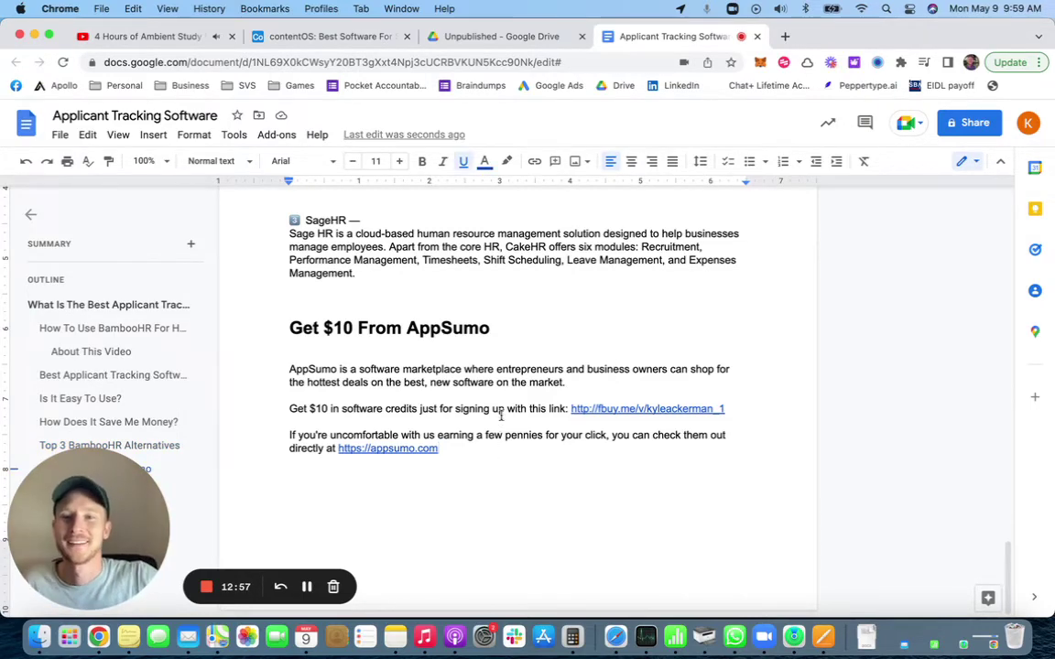
Step: Highlight the meta description after "Meta:" at the article's start and point out the document title without renaming it
scroll(499, 384, "up", 5)
scroll(510, 375, "up", 15)
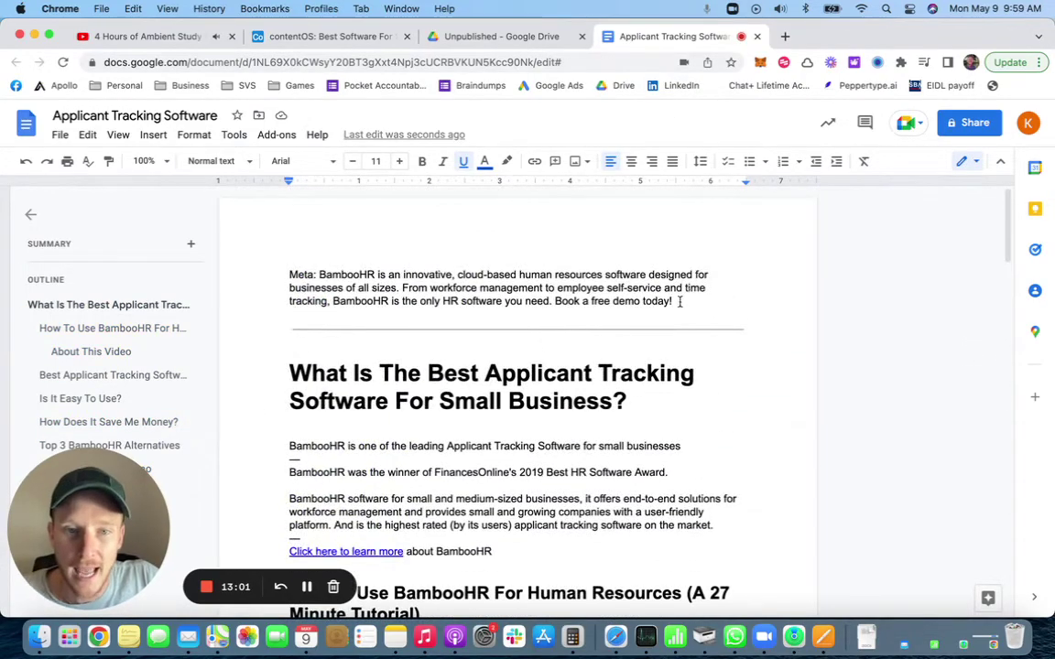
left_click_drag(676, 301, 319, 274)
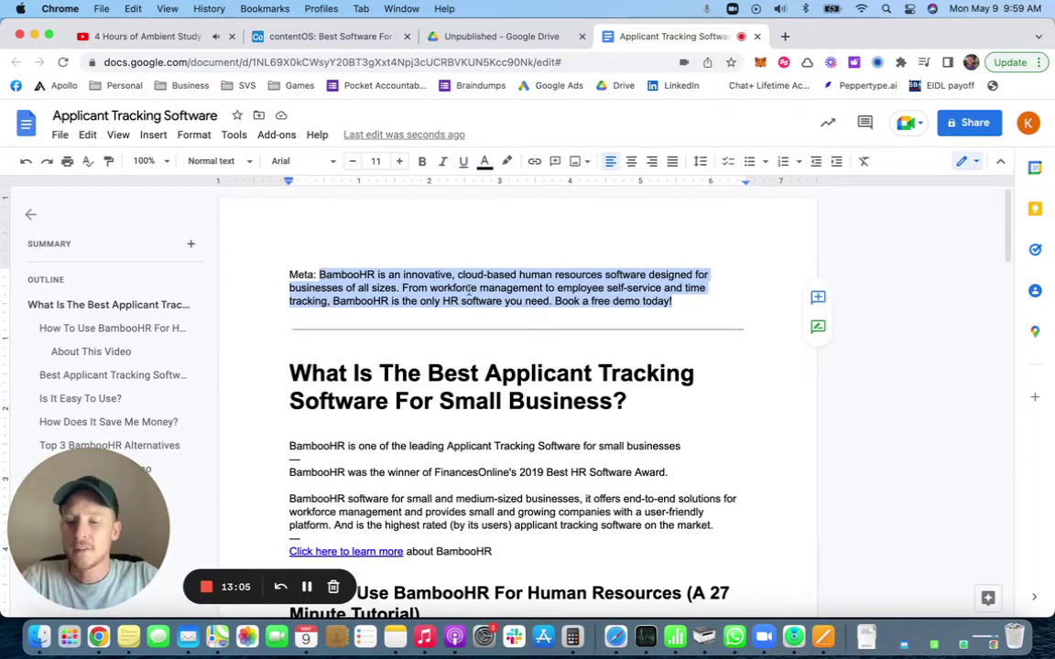
left_click(90, 115)
left_click(53, 115)
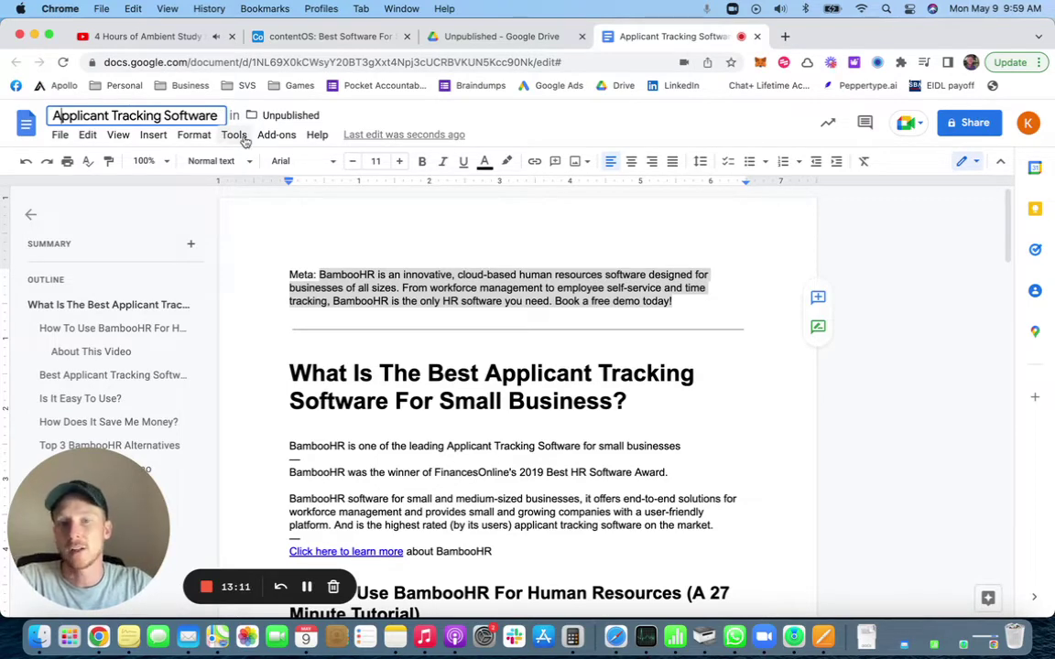
left_click(513, 123)
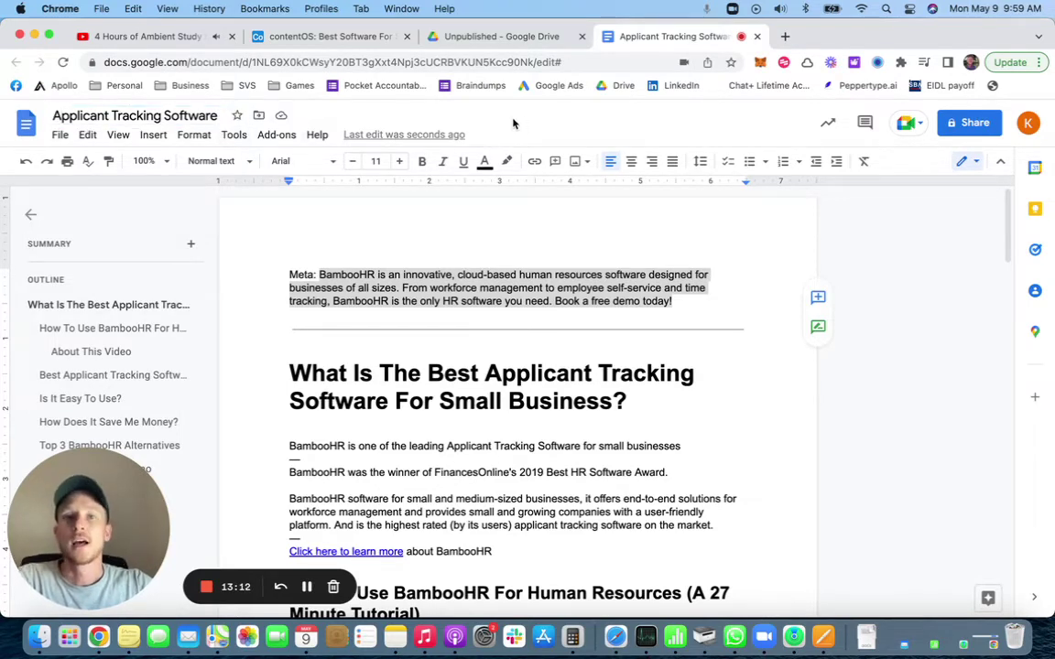
Step: Switch to Google Drive, look through the articles in the Unpublished folder and go up to the Programmatic SEO folder
left_click(497, 37)
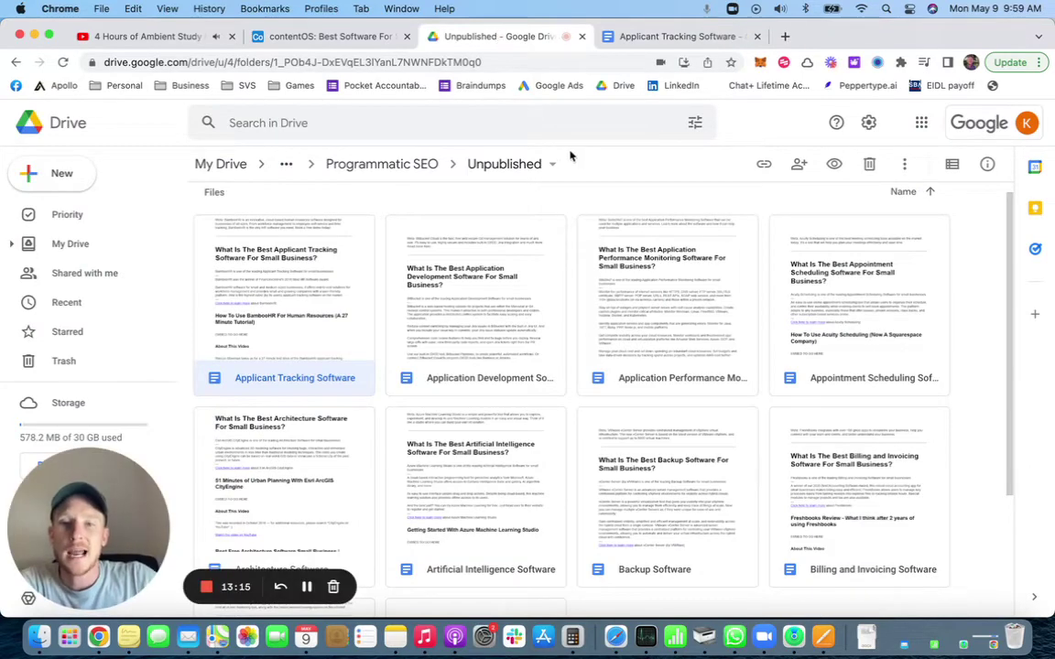
scroll(577, 271, "up", 1)
scroll(587, 312, "down", 3)
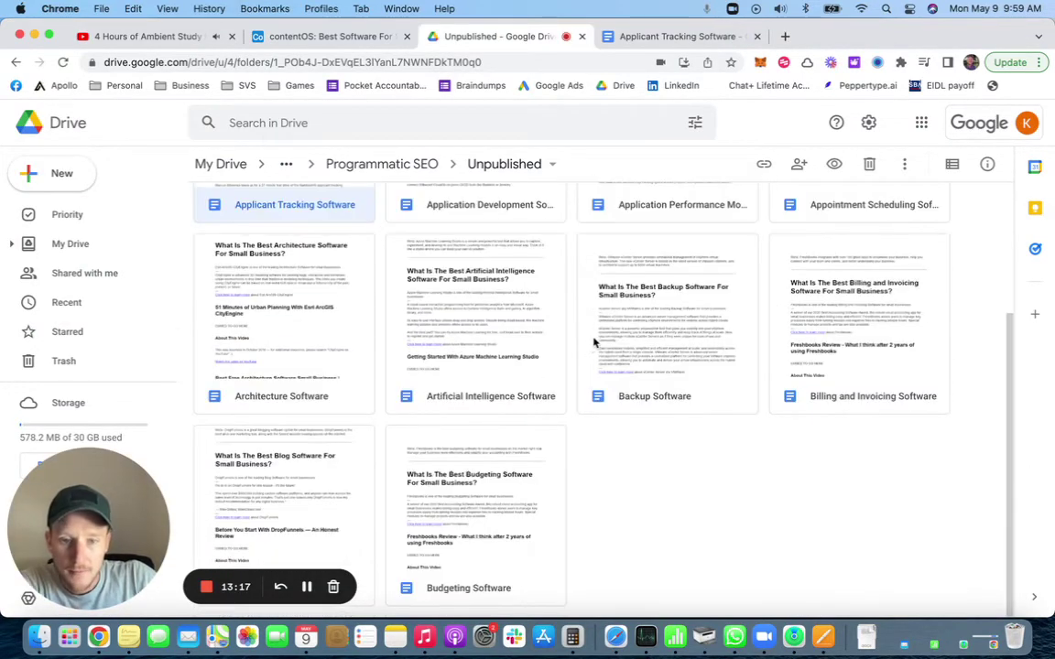
scroll(595, 341, "up", 3)
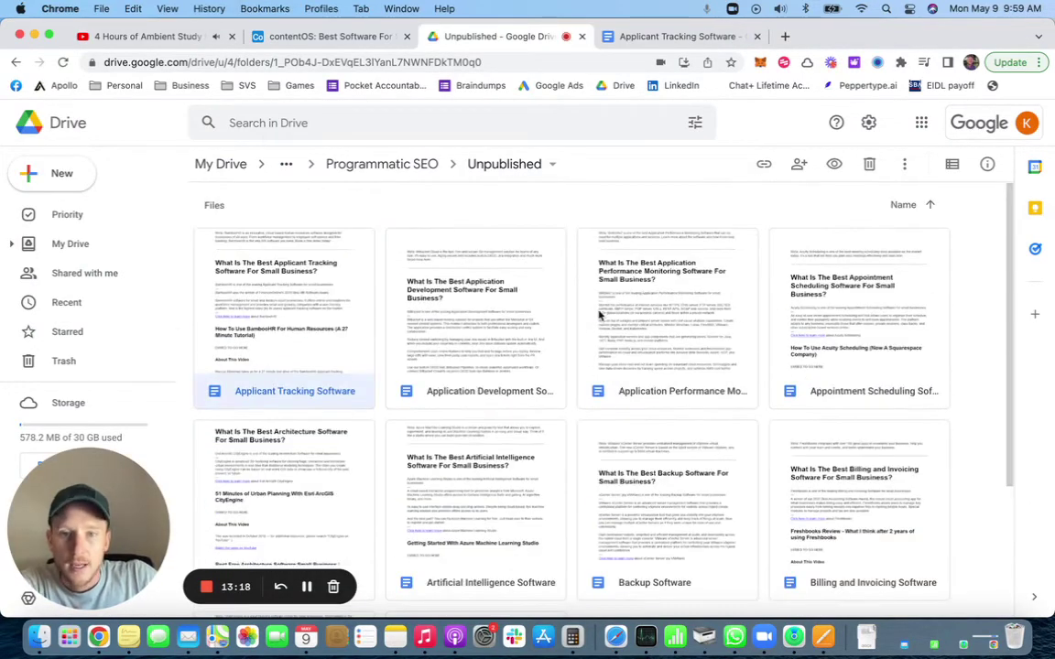
left_click(365, 169)
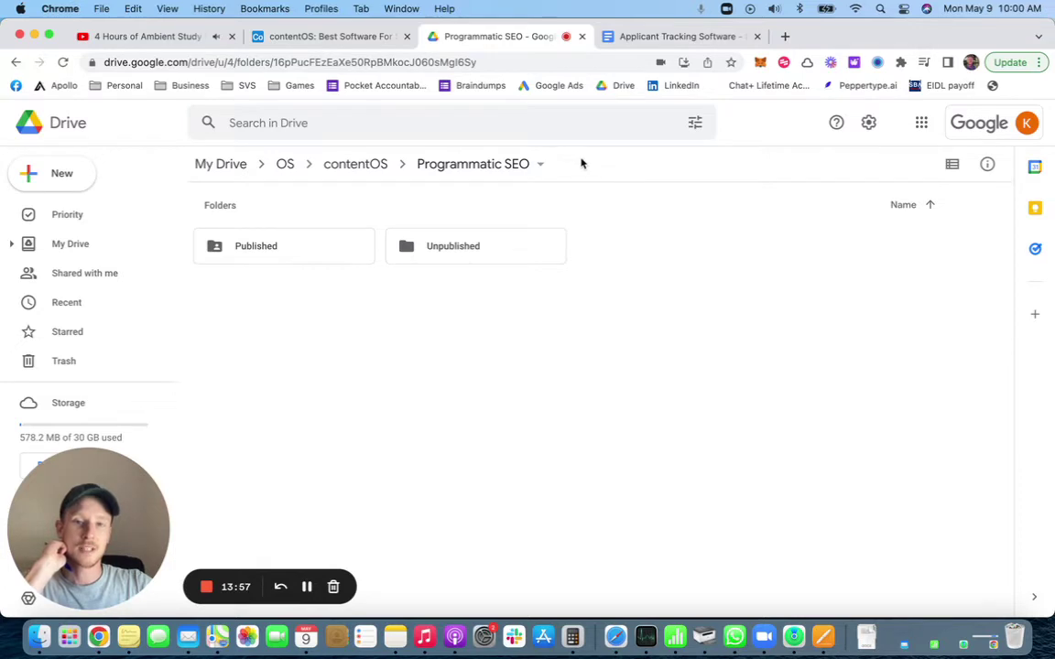
Step: Switch to the contentOS base in Airtable with the Best Software For Small Business Kanban board
left_click(325, 36)
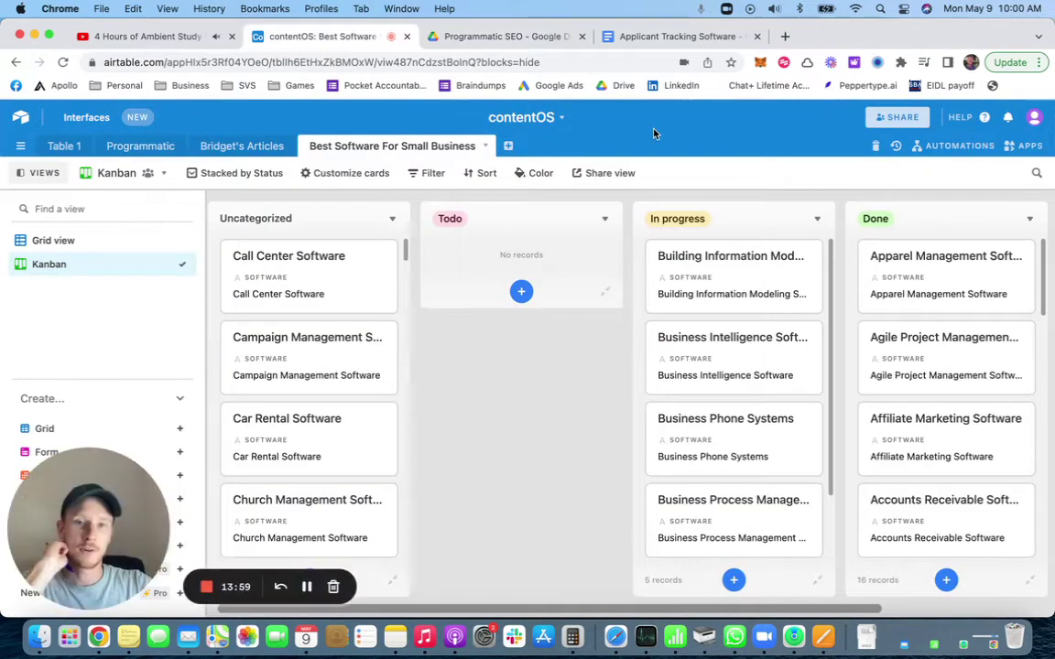